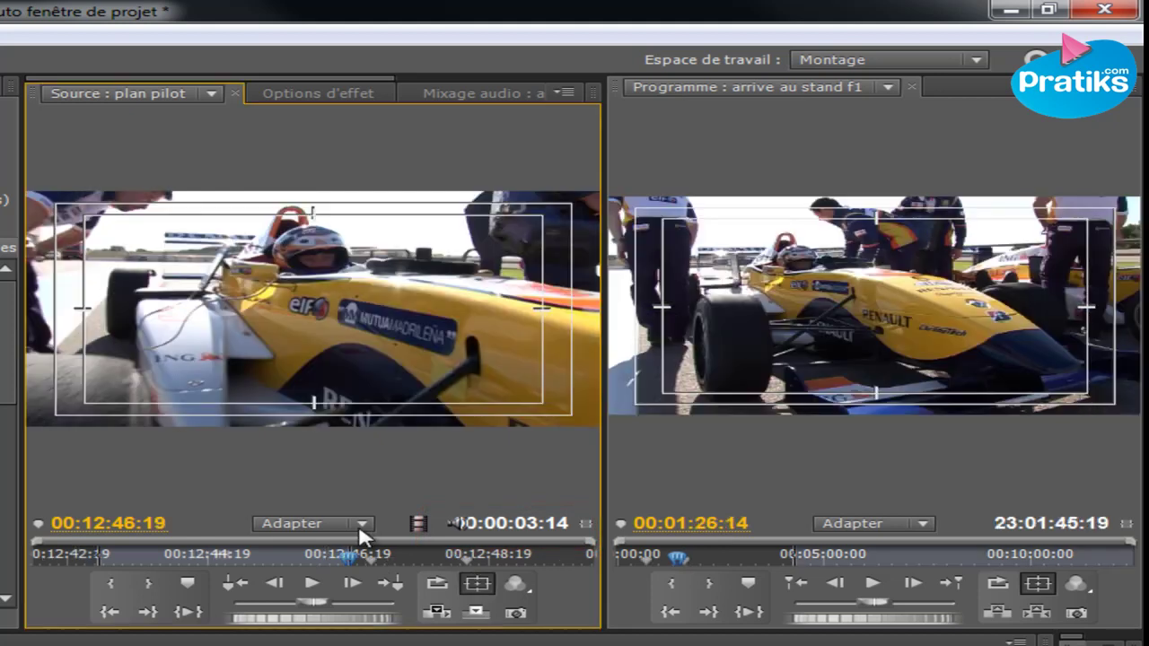
Step: Try Source monitor zoom levels 25% and 75%, then fit the image back in view
{"action": "left_click", "coordinate": [359, 523]}
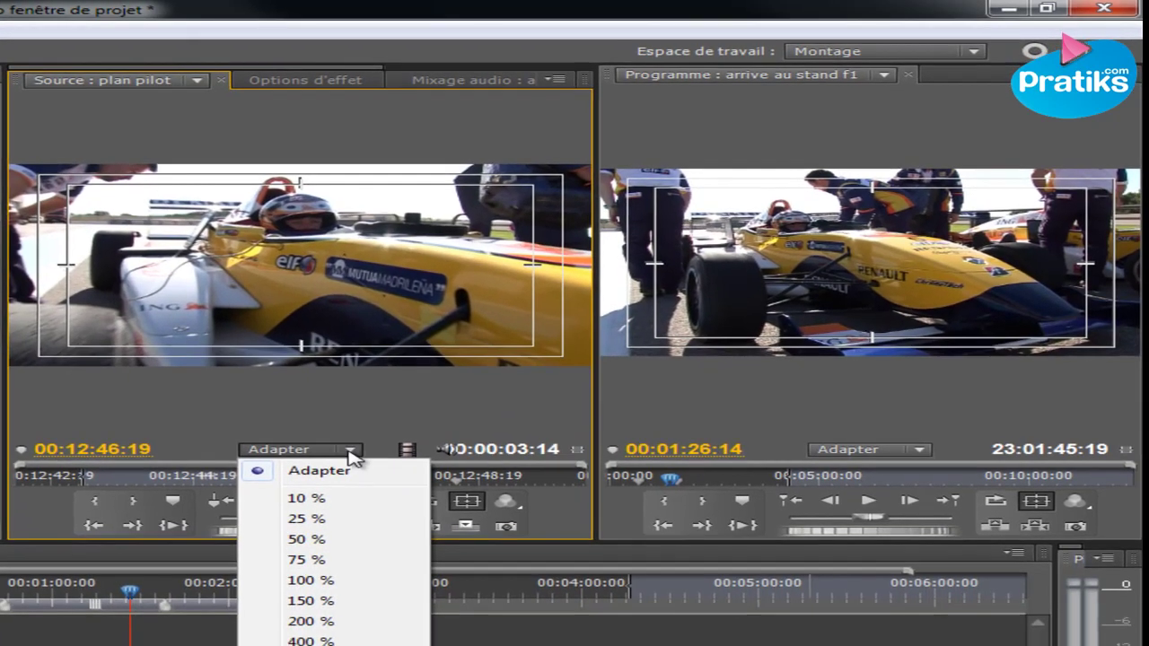
{"action": "left_click", "coordinate": [319, 520]}
{"action": "left_click", "coordinate": [350, 450]}
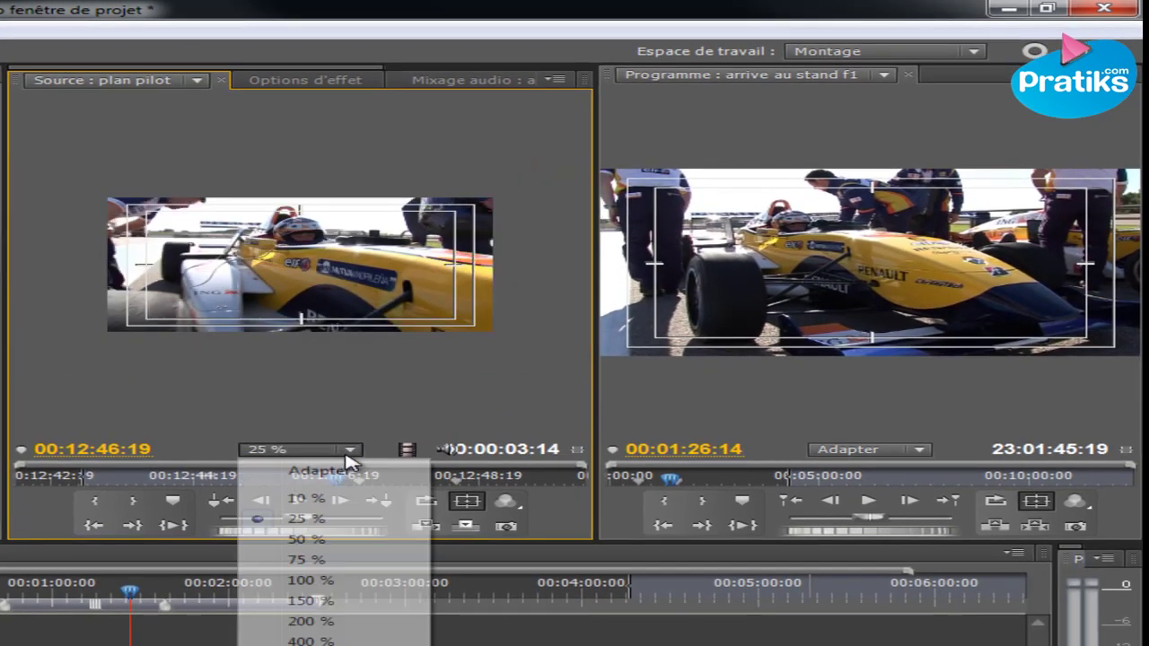
{"action": "left_click", "coordinate": [325, 559]}
{"action": "left_click", "coordinate": [350, 449]}
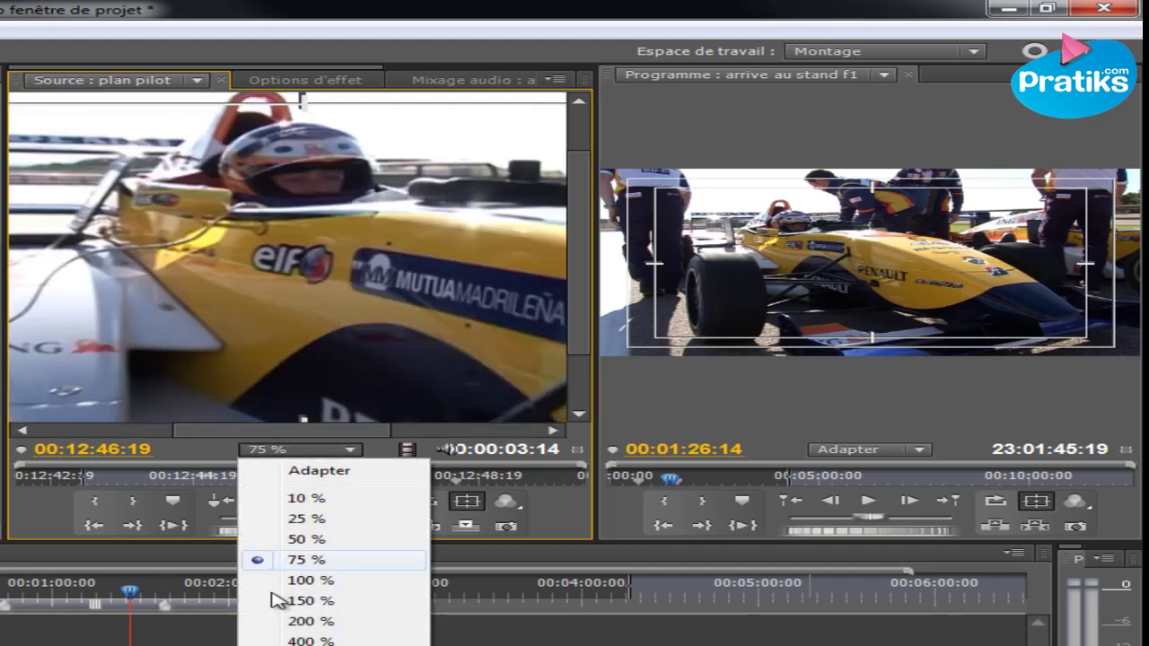
{"action": "left_click", "coordinate": [342, 473]}
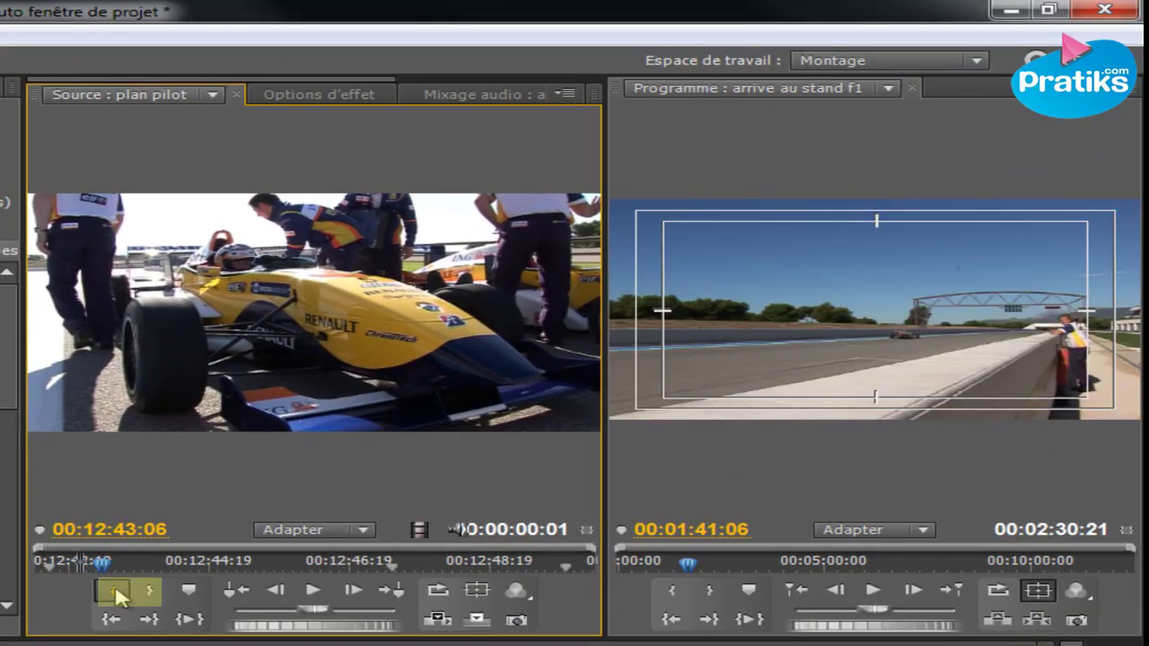
Step: Set the pilot clip's in point, advance to about 00:12:48 and add a marker there
{"action": "left_click", "coordinate": [111, 593]}
{"action": "left_click_drag", "start_coordinate": [106, 567], "coordinate": [357, 572]}
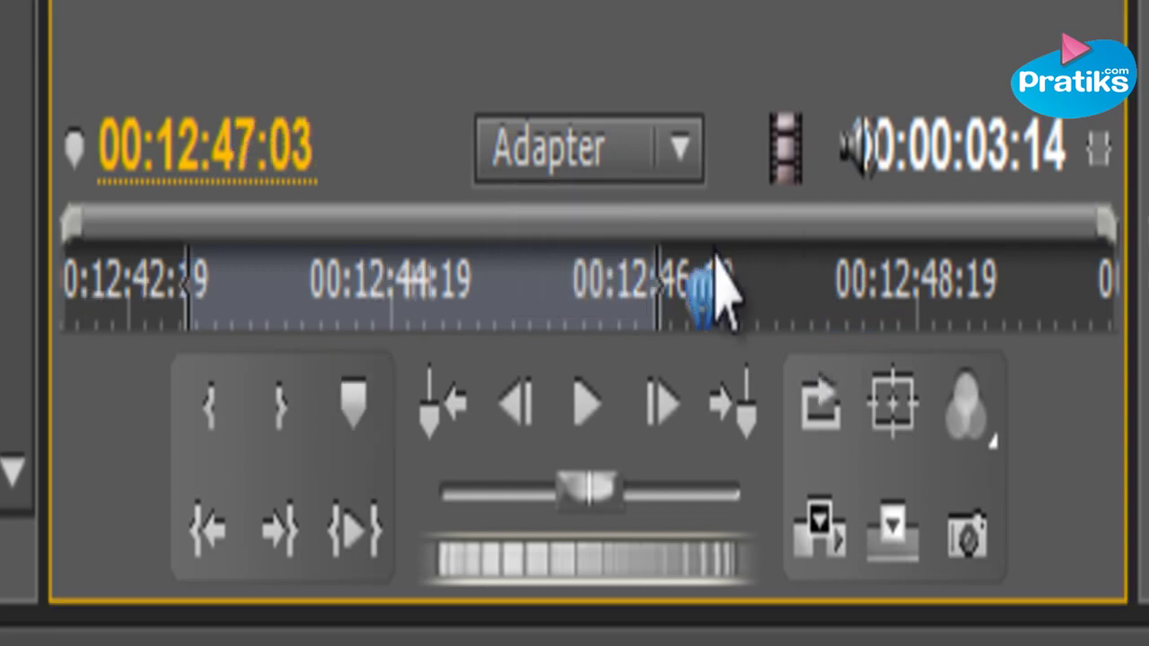
{"action": "mouse_move", "coordinate": [715, 254]}
{"action": "left_mouse_down"}
{"action": "mouse_move", "coordinate": [876, 275]}
{"action": "mouse_move", "coordinate": [888, 302]}
{"action": "left_mouse_up"}
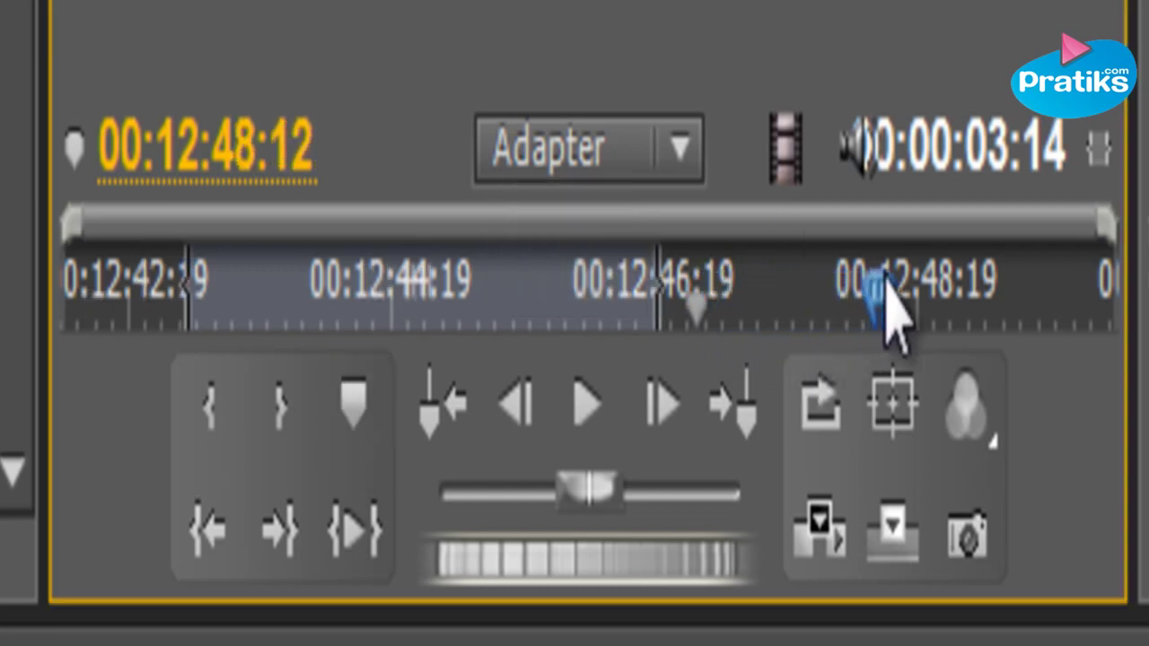
{"action": "left_click", "coordinate": [359, 420]}
{"action": "left_click_drag", "start_coordinate": [894, 314], "coordinate": [799, 310]}
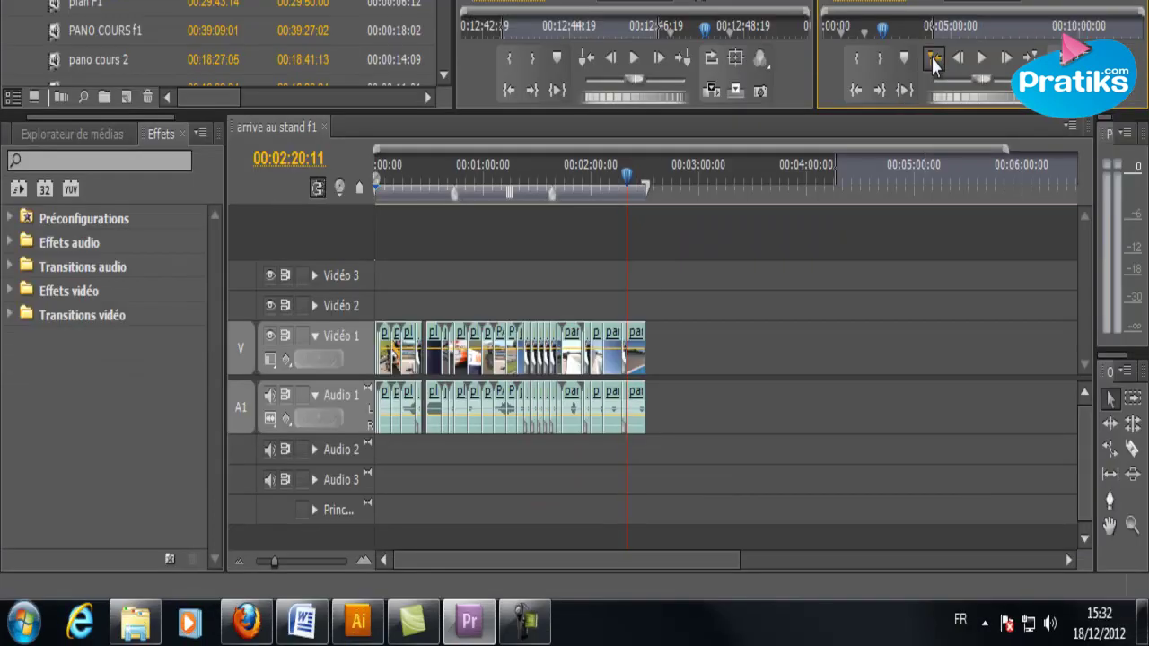
Step: Step the sequence playhead back through several previous edit points
{"action": "left_click", "coordinate": [933, 339]}
{"action": "left_click", "coordinate": [933, 61]}
{"action": "left_click", "coordinate": [934, 61]}
{"action": "left_click", "coordinate": [934, 61]}
{"action": "left_click", "coordinate": [934, 61]}
{"action": "left_click", "coordinate": [934, 61]}
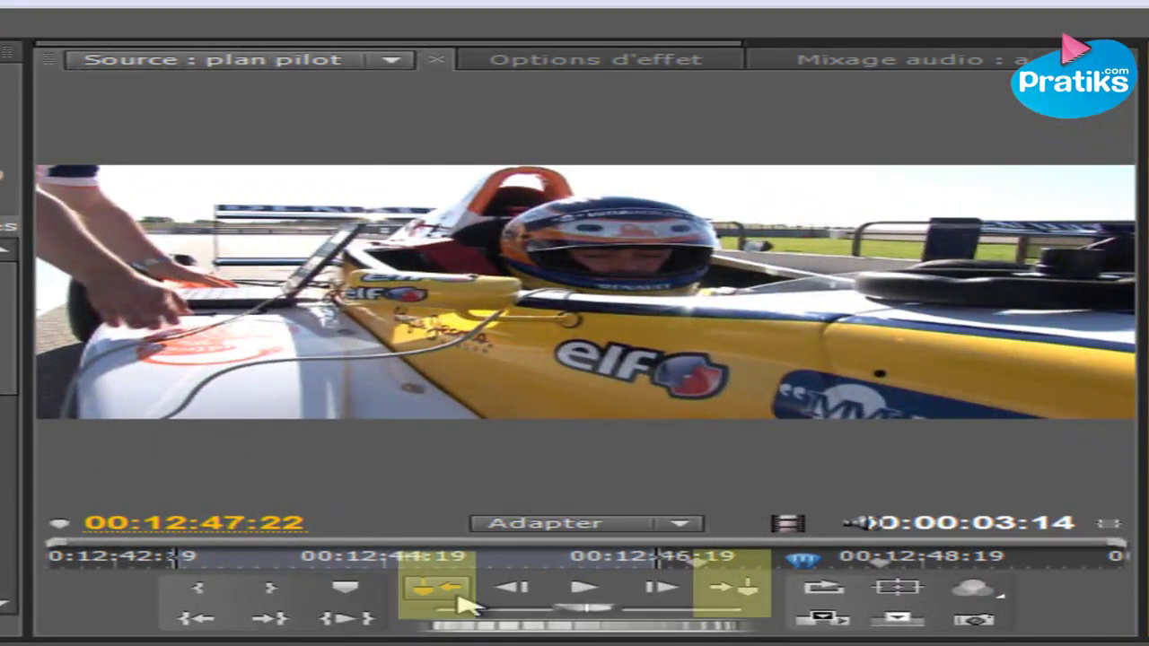
Step: Jump back and forth between the pilot clip's markers
{"action": "left_click", "coordinate": [456, 601]}
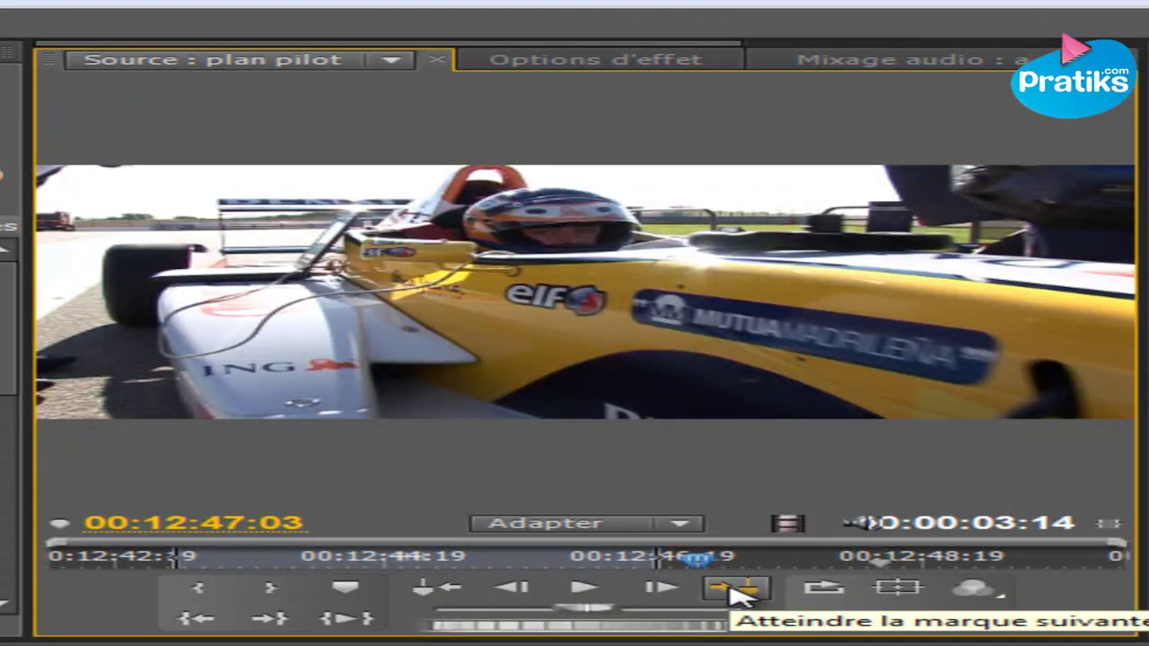
{"action": "left_click", "coordinate": [733, 591]}
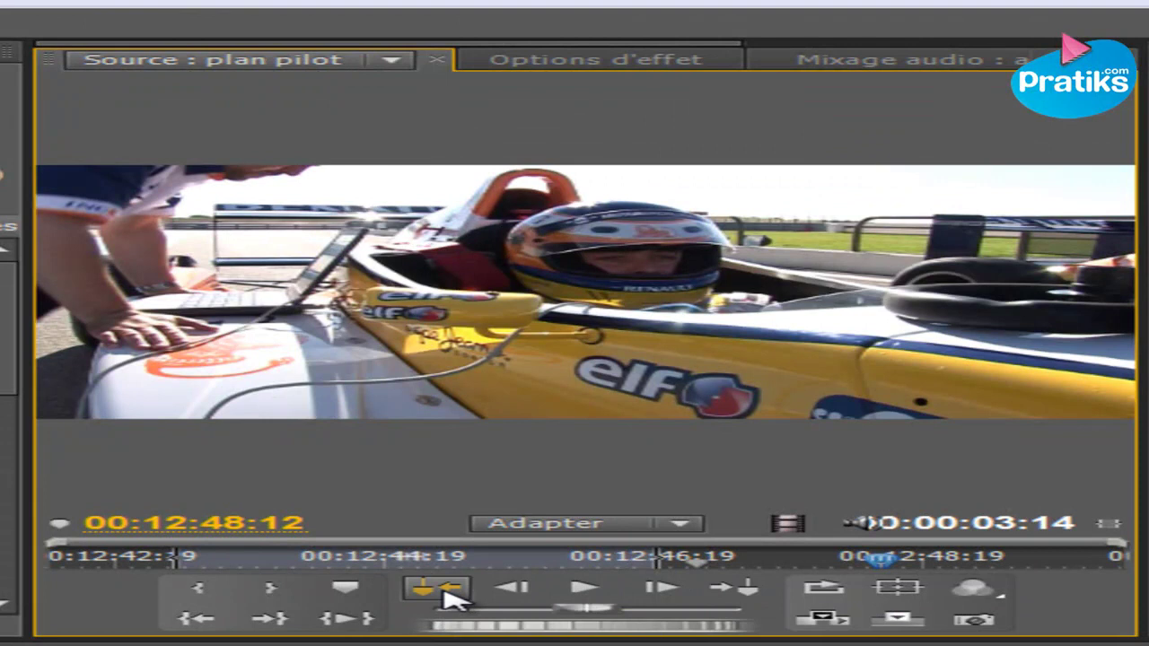
{"action": "left_click", "coordinate": [451, 600]}
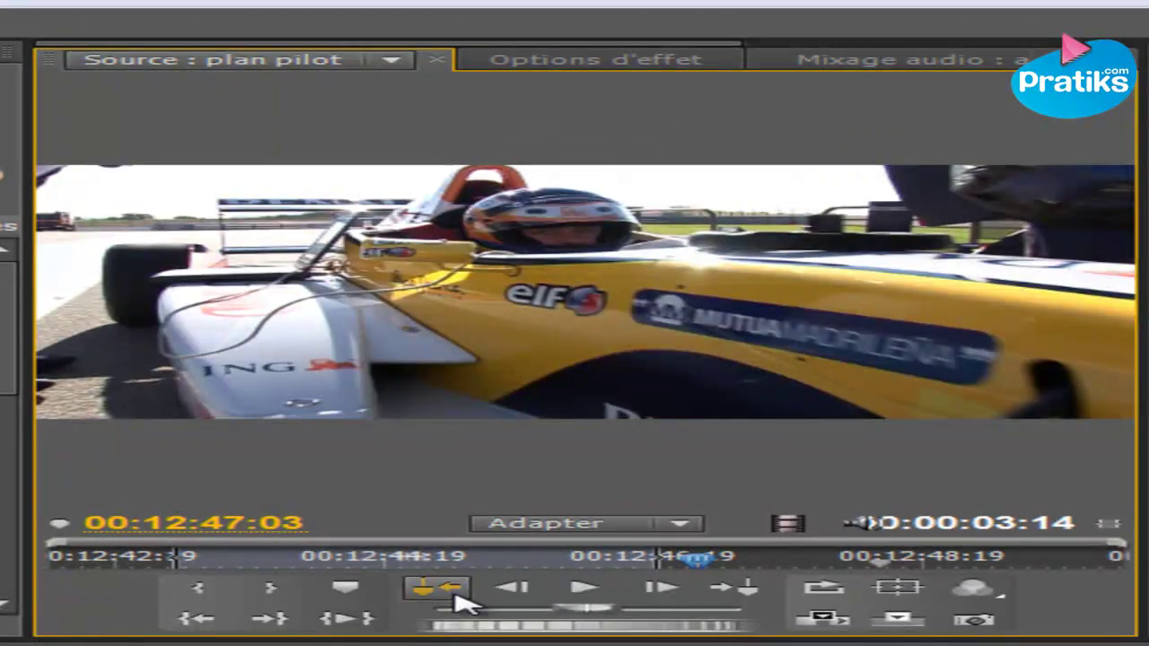
{"action": "left_click", "coordinate": [702, 593]}
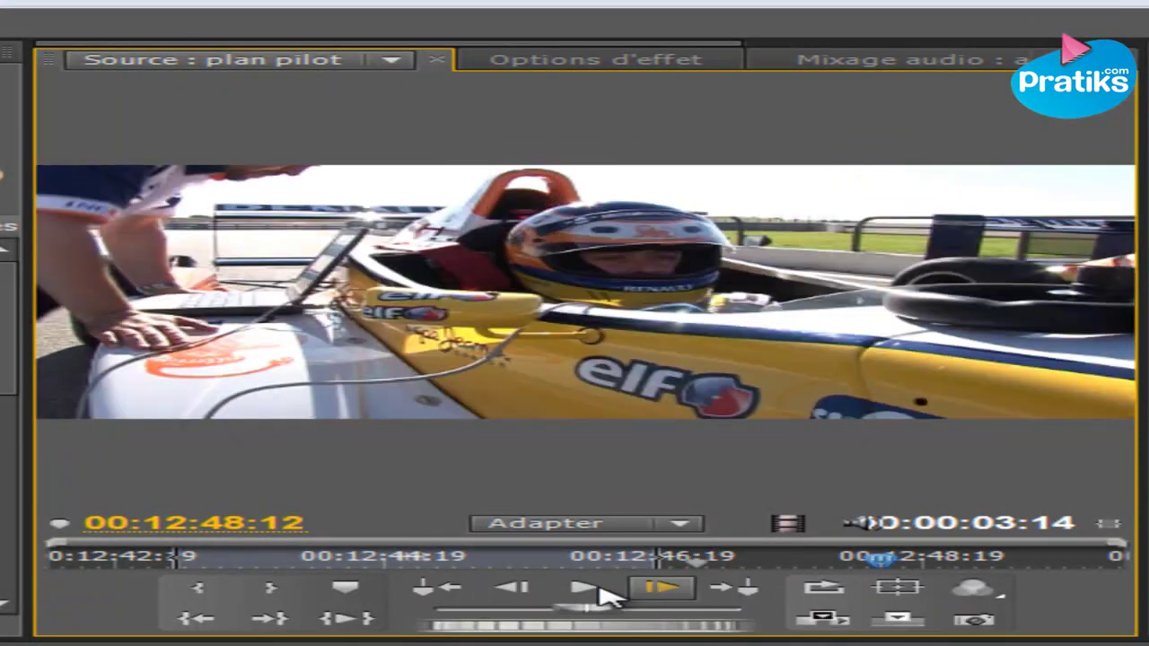
{"action": "left_click", "coordinate": [440, 594]}
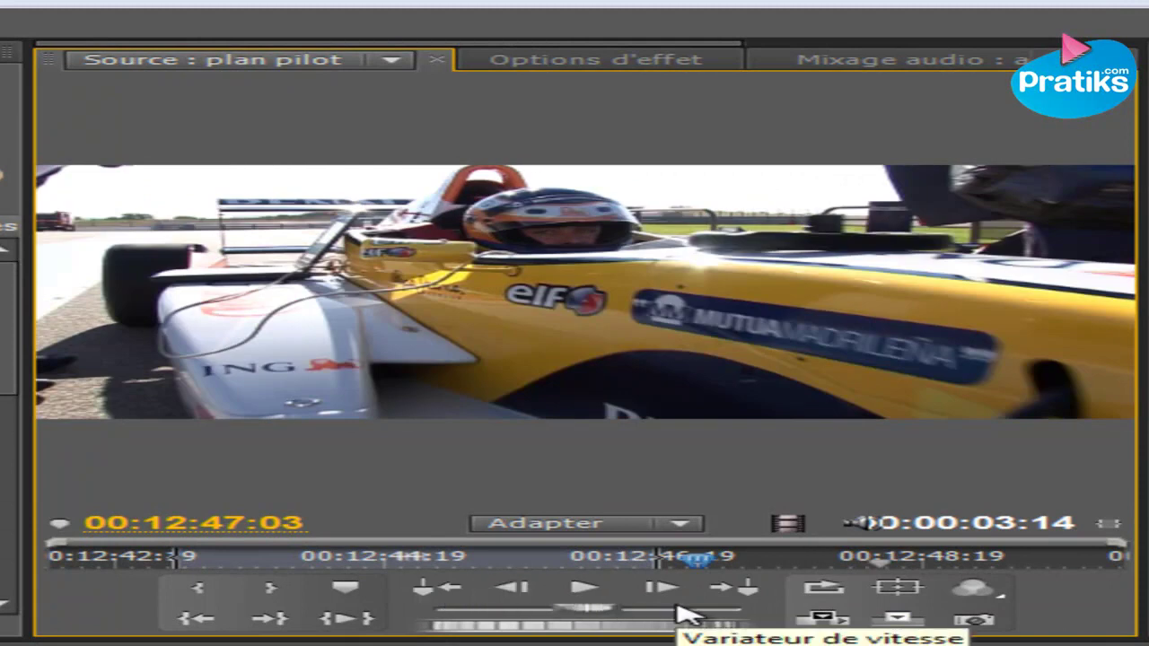
Step: Jump between the clip's In and Out points, then play just the In-to-Out range
{"action": "left_click", "coordinate": [180, 558]}
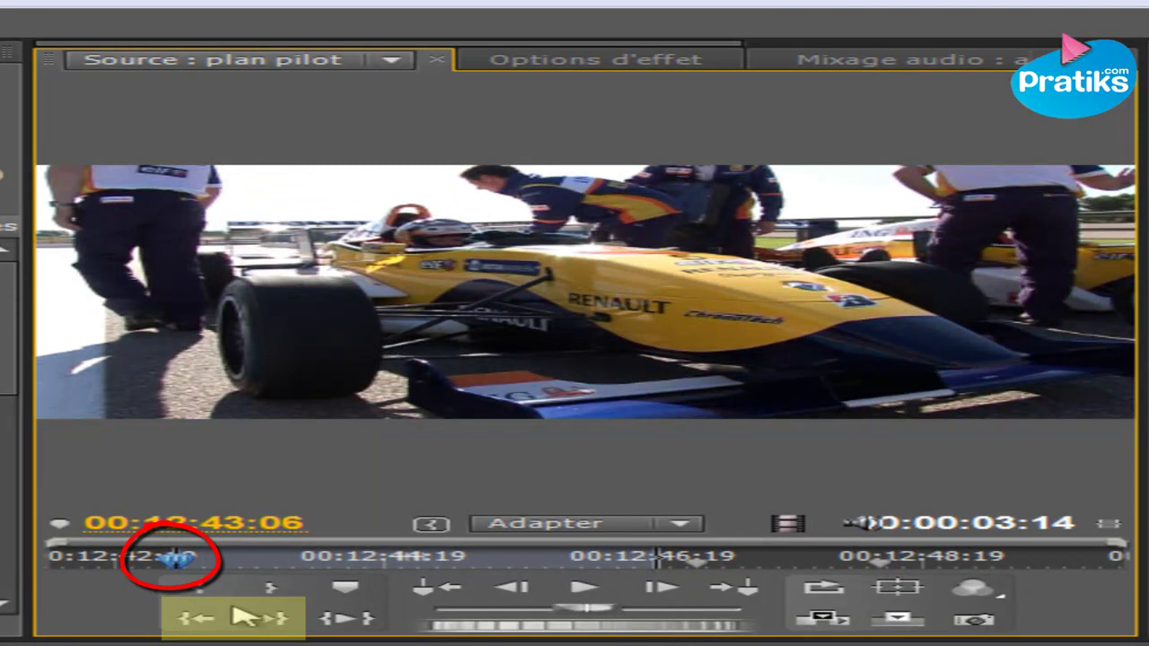
{"action": "left_click", "coordinate": [280, 621]}
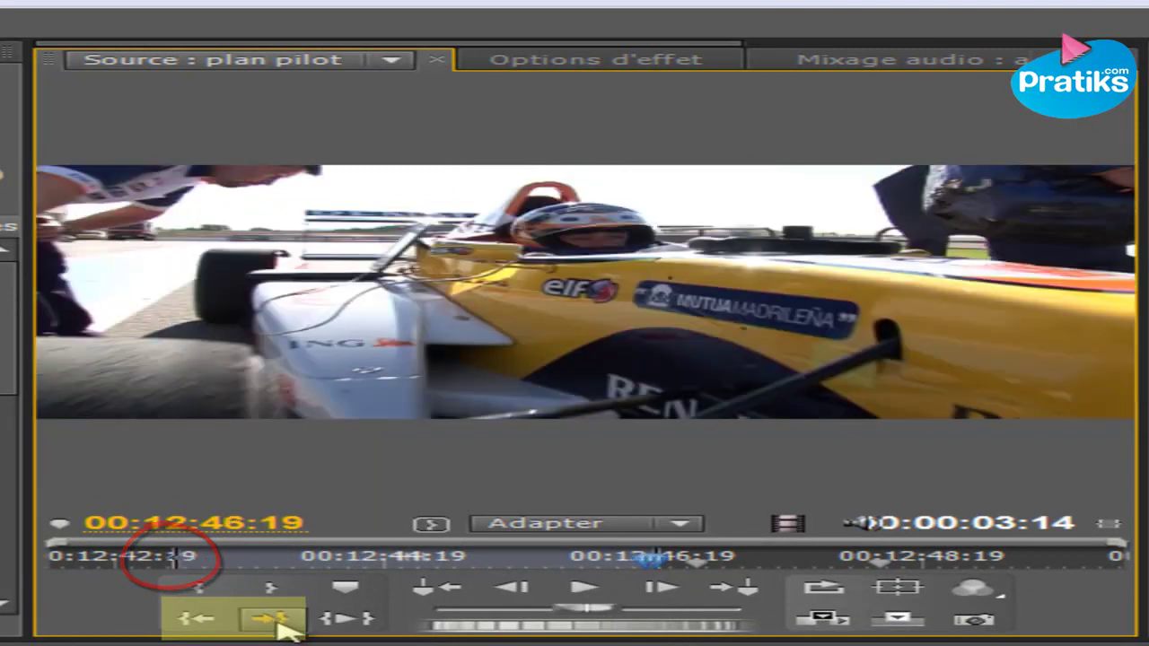
{"action": "left_click", "coordinate": [193, 619]}
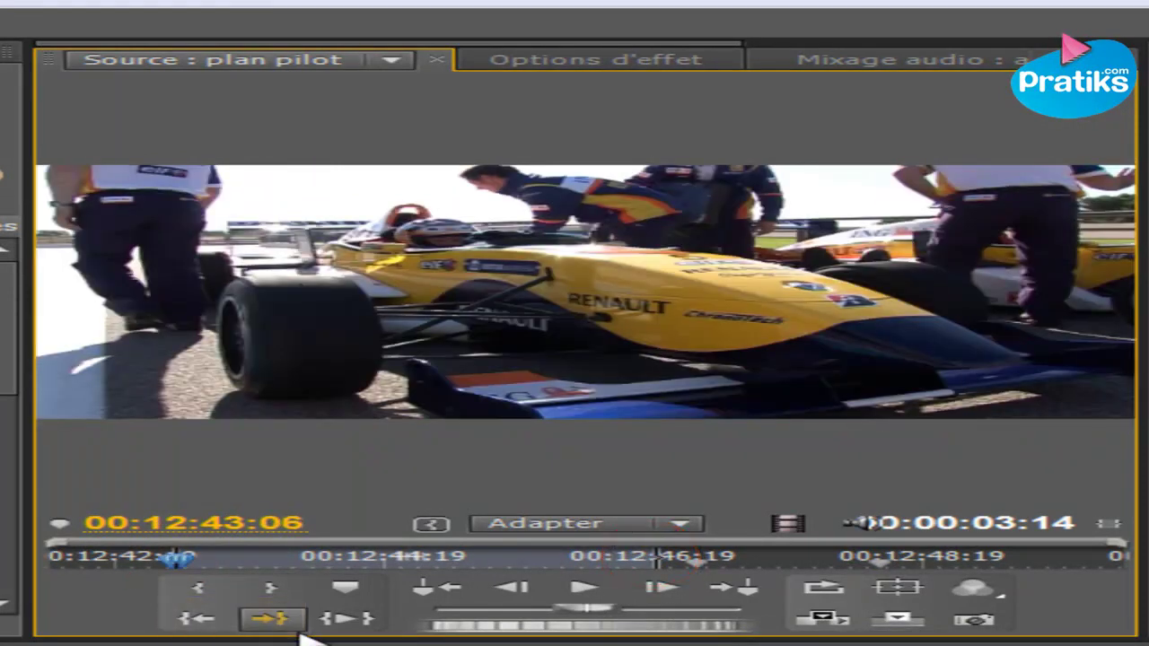
{"action": "left_click", "coordinate": [357, 619]}
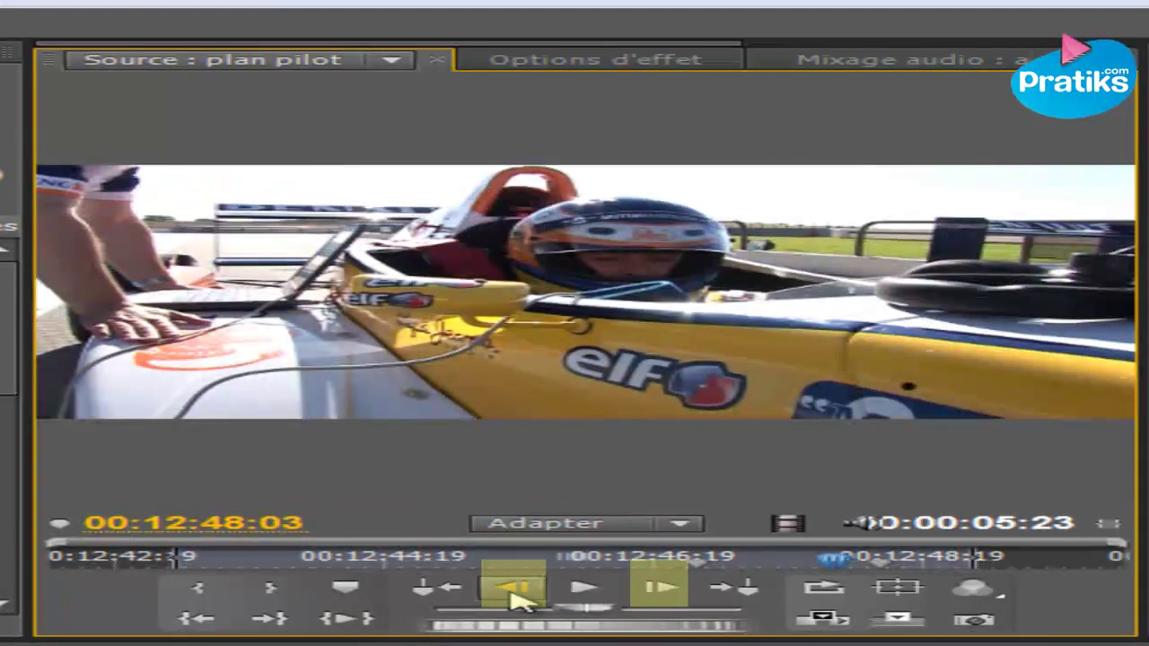
Step: Step the source clip back five frames, then forward several frames
{"action": "left_click", "coordinate": [516, 593]}
{"action": "left_click", "coordinate": [516, 593]}
{"action": "left_click", "coordinate": [516, 592]}
{"action": "left_click", "coordinate": [516, 592]}
{"action": "left_click", "coordinate": [516, 592]}
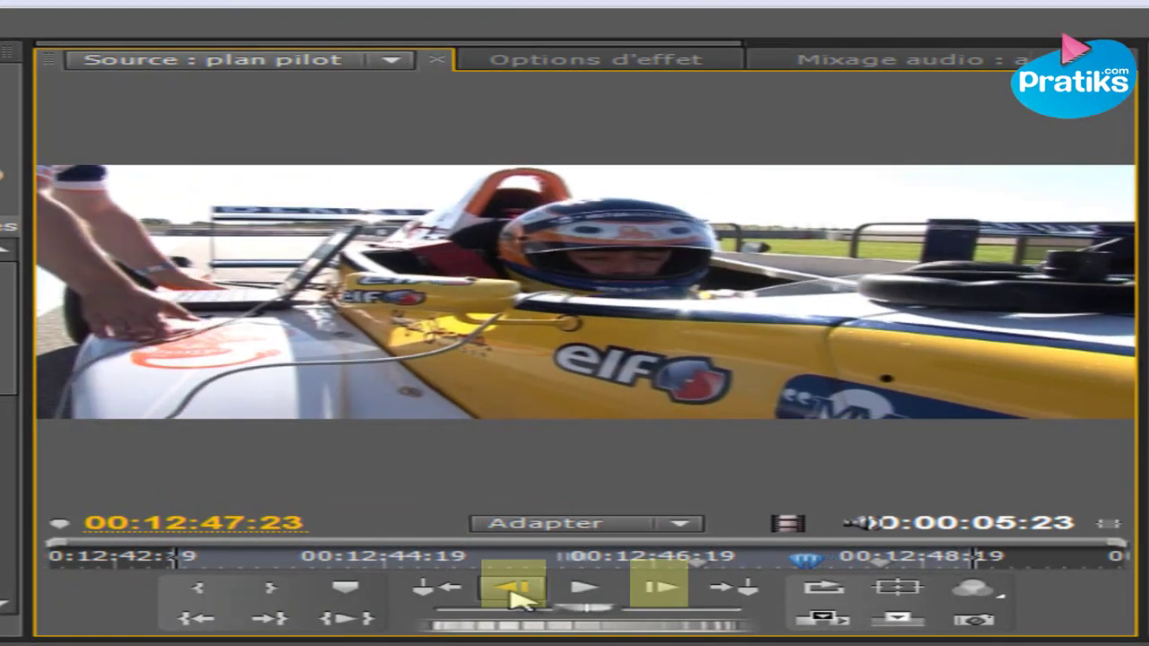
{"action": "left_click", "coordinate": [516, 592]}
{"action": "left_click", "coordinate": [516, 592]}
{"action": "left_click", "coordinate": [664, 597]}
{"action": "left_click", "coordinate": [664, 597]}
{"action": "left_click", "coordinate": [664, 597]}
{"action": "left_click", "coordinate": [664, 597]}
{"action": "left_click", "coordinate": [664, 597]}
{"action": "left_click", "coordinate": [664, 597]}
{"action": "left_click", "coordinate": [665, 597]}
{"action": "left_click", "coordinate": [664, 597]}
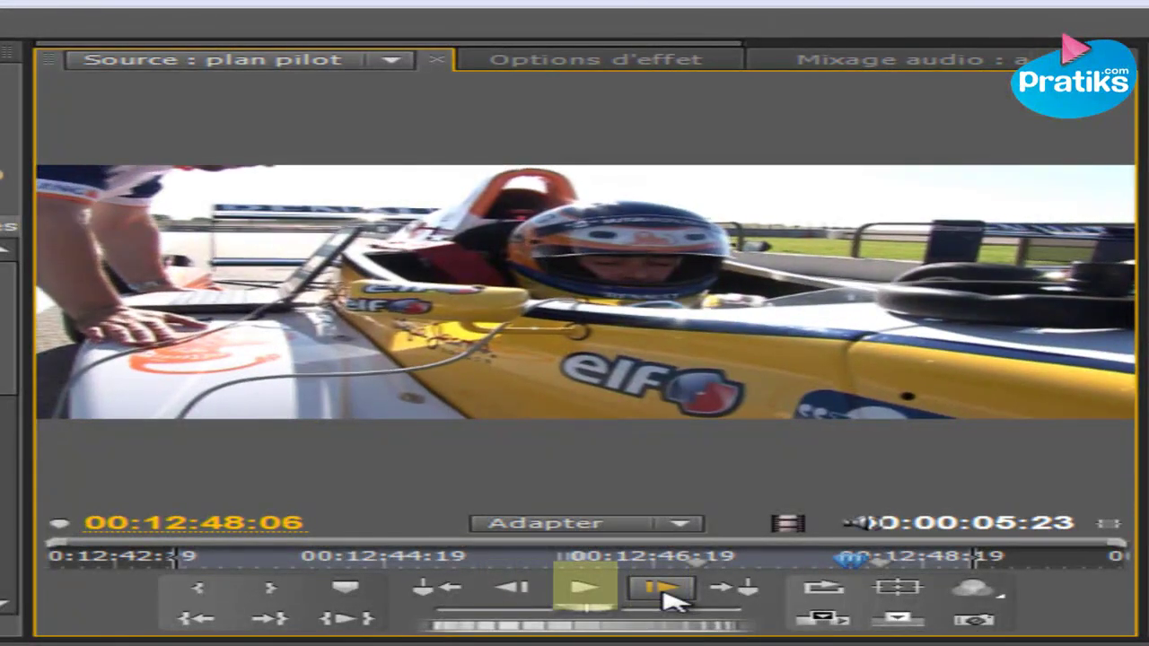
Step: Play and stop the source clip, then turn on Loop playback
{"action": "left_click", "coordinate": [585, 592]}
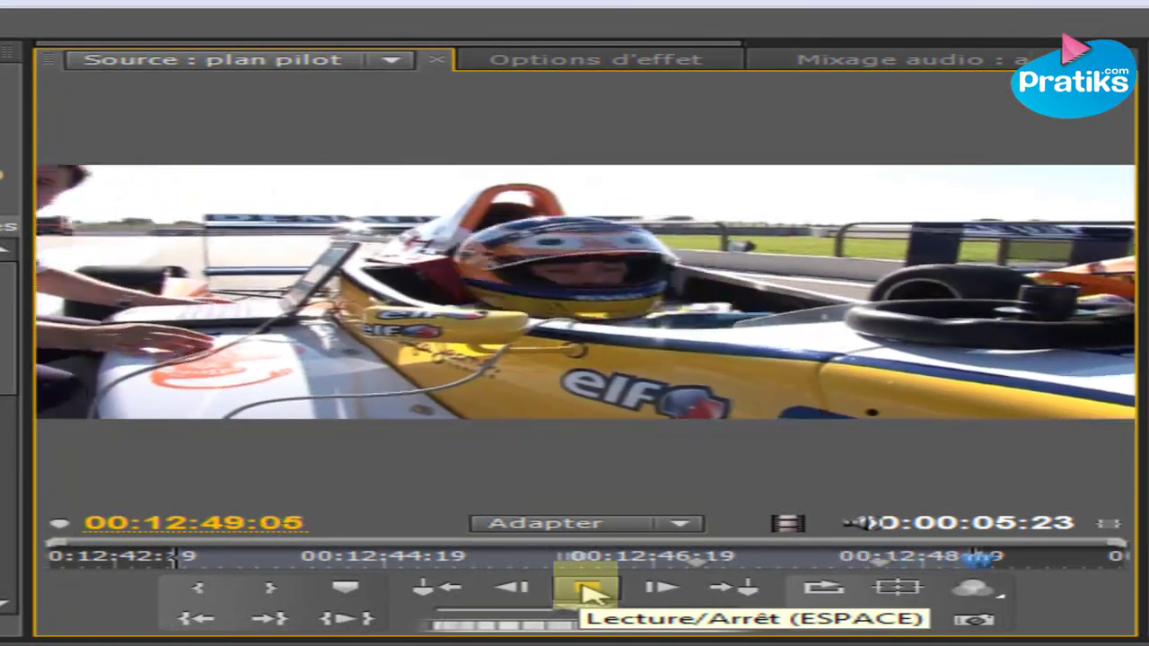
{"action": "left_click", "coordinate": [584, 593]}
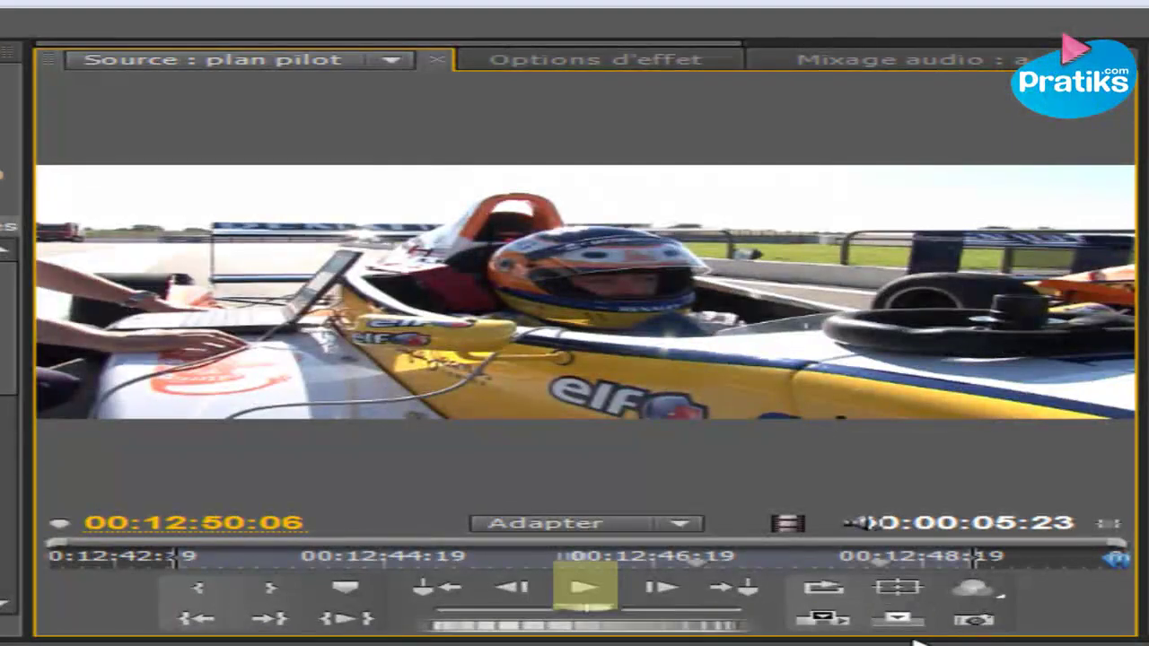
{"action": "left_click", "coordinate": [821, 592]}
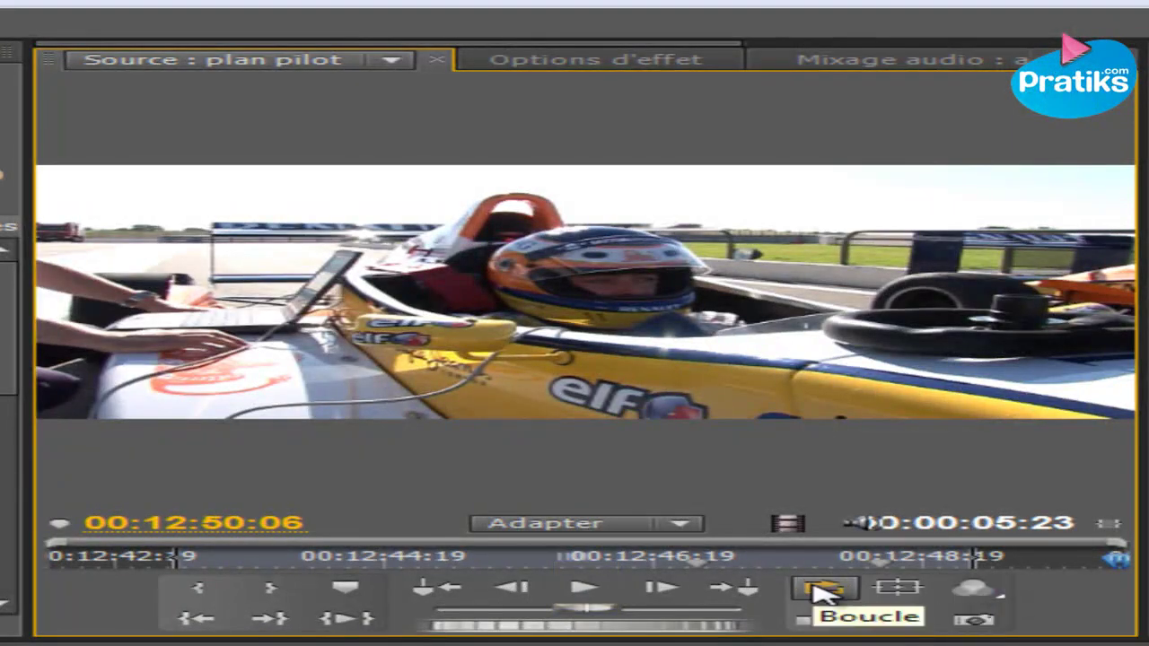
Step: Play the pilot clip in a loop and overlay safe-margin guides on it
{"action": "key", "text": "space"}
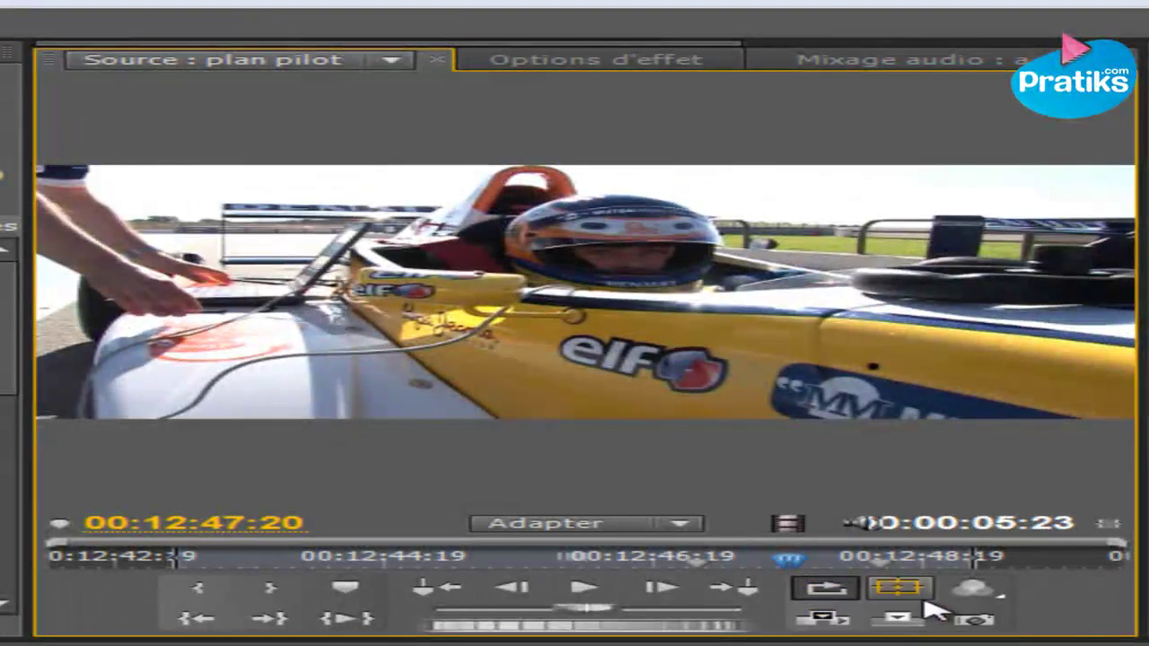
{"action": "left_click", "coordinate": [902, 594]}
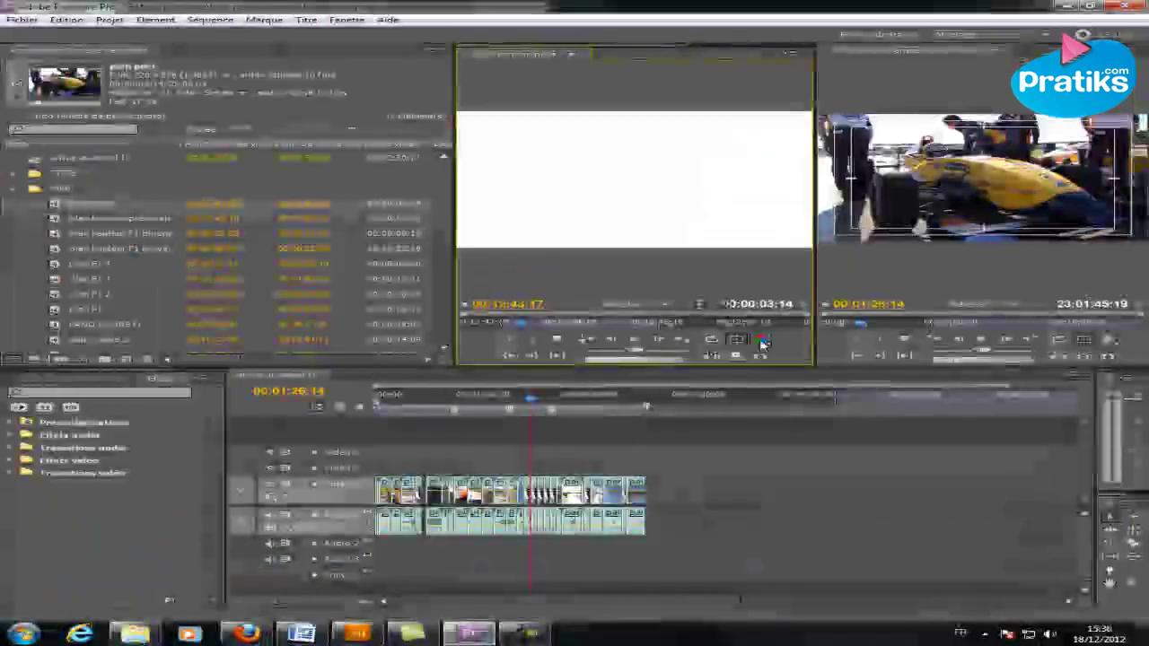
Step: Switch the Source monitor display to Tous les modes, then Vectorscope, then back to Vidéo composite
{"action": "left_click", "coordinate": [761, 340]}
{"action": "left_click", "coordinate": [781, 383]}
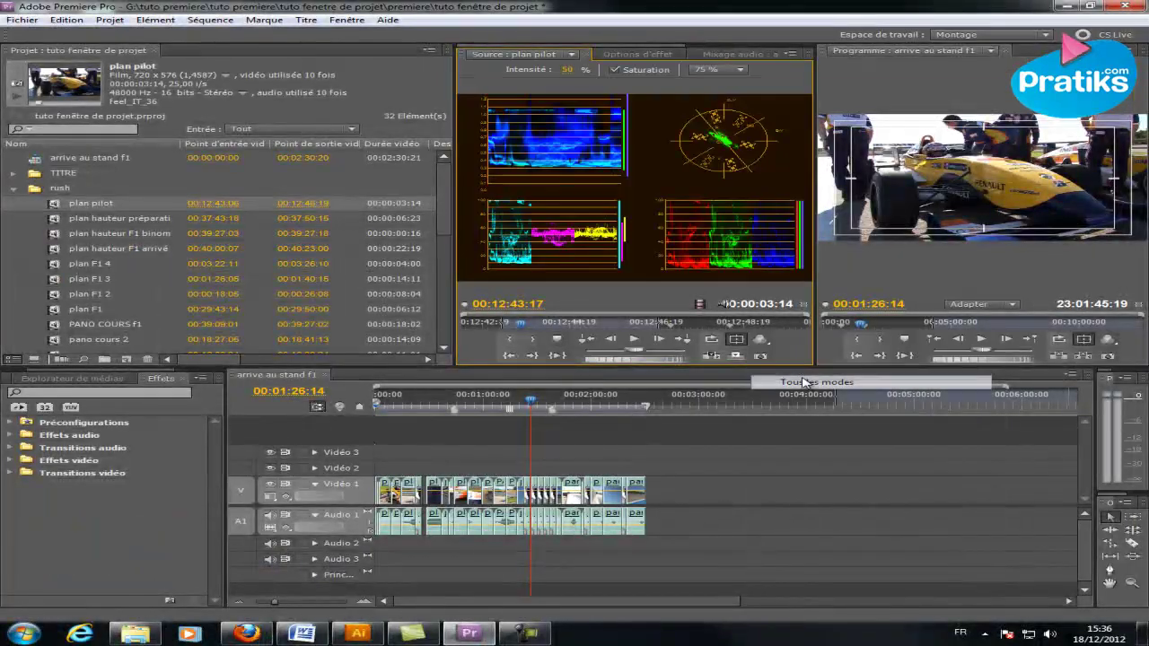
{"action": "left_click", "coordinate": [762, 340]}
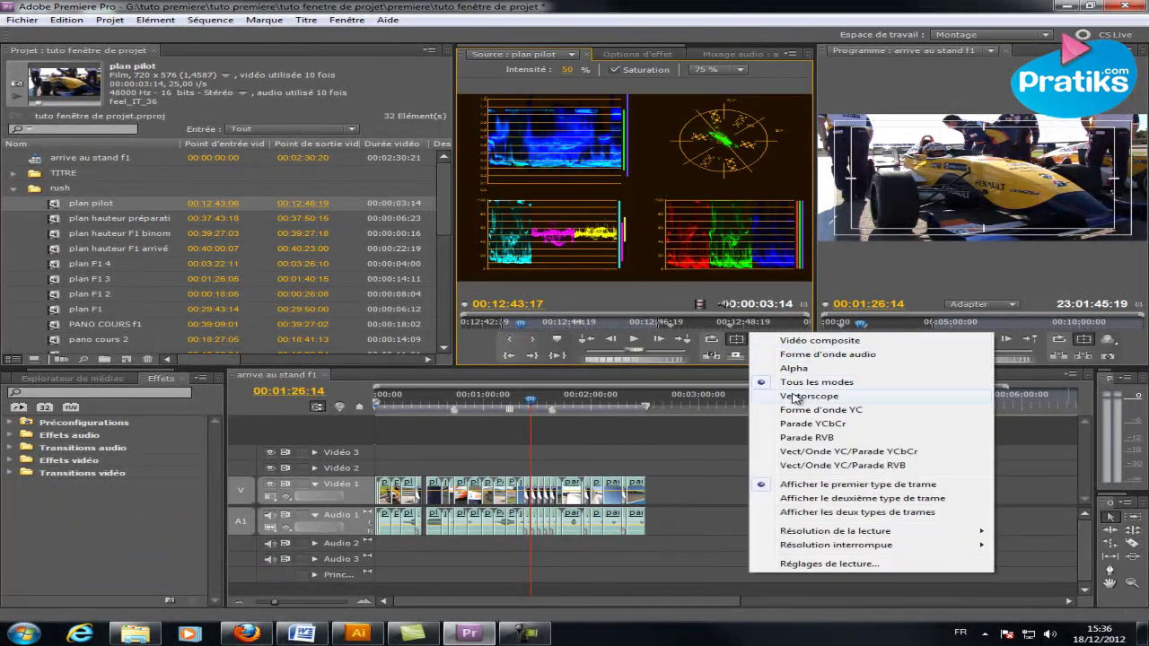
{"action": "left_click", "coordinate": [790, 395]}
{"action": "left_click", "coordinate": [761, 346]}
{"action": "left_click", "coordinate": [790, 338]}
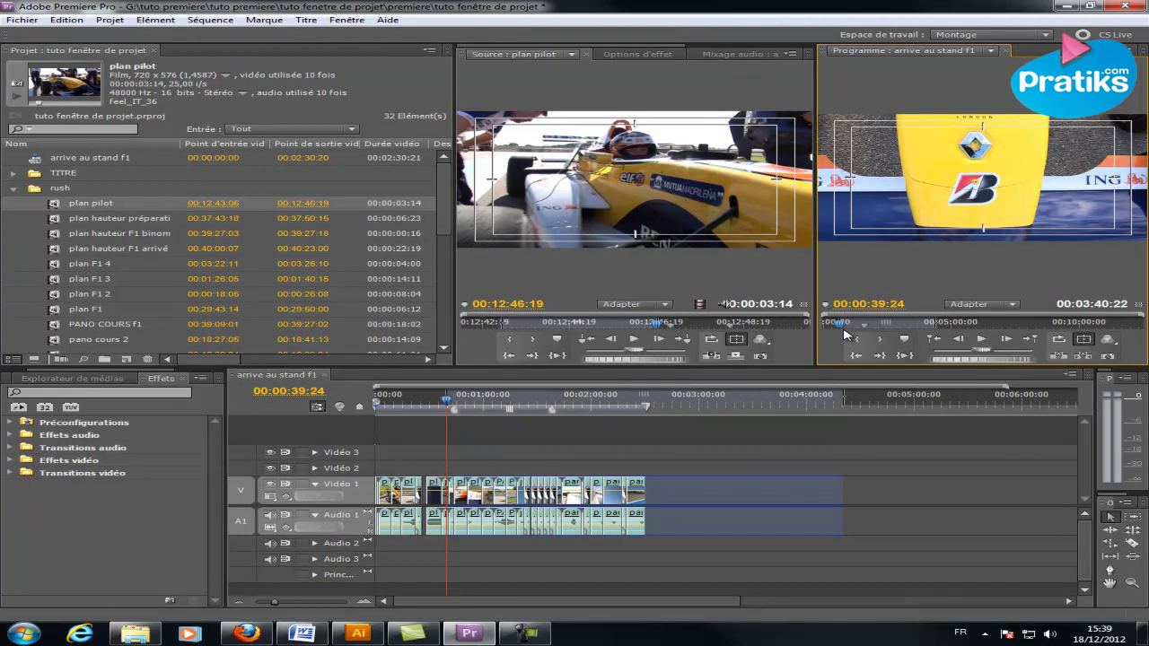
Step: Mark the sequence out point at 00:02:02:00 and lift the marked range
{"action": "left_click_drag", "start_coordinate": [847, 325], "coordinate": [879, 325]}
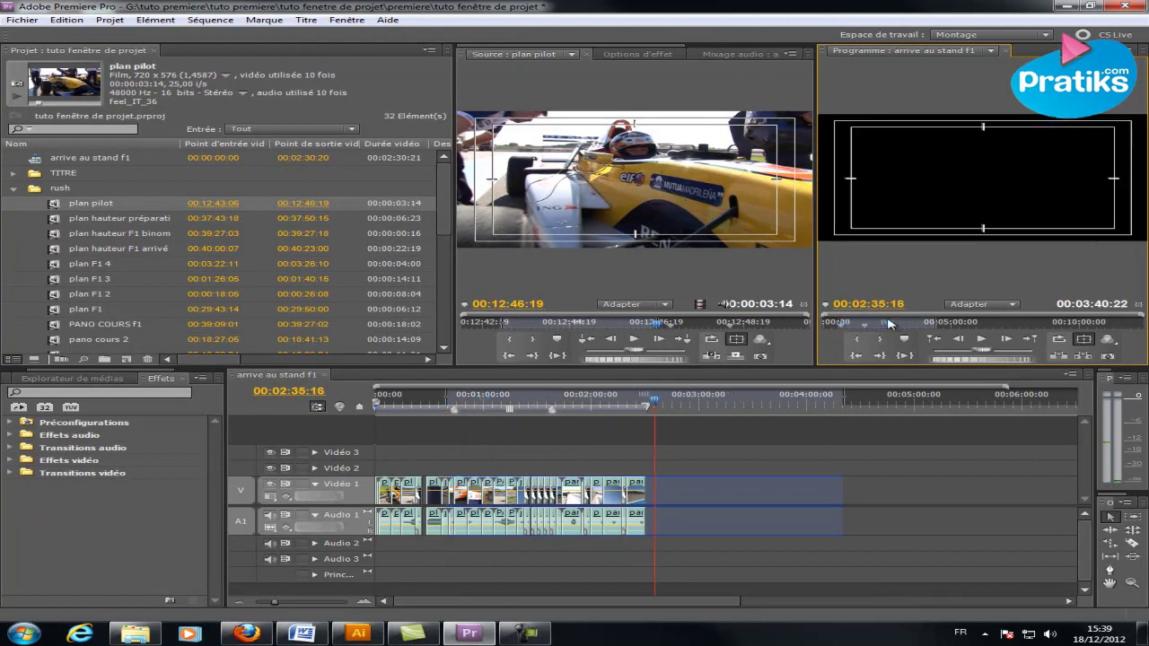
{"action": "key", "text": "o"}
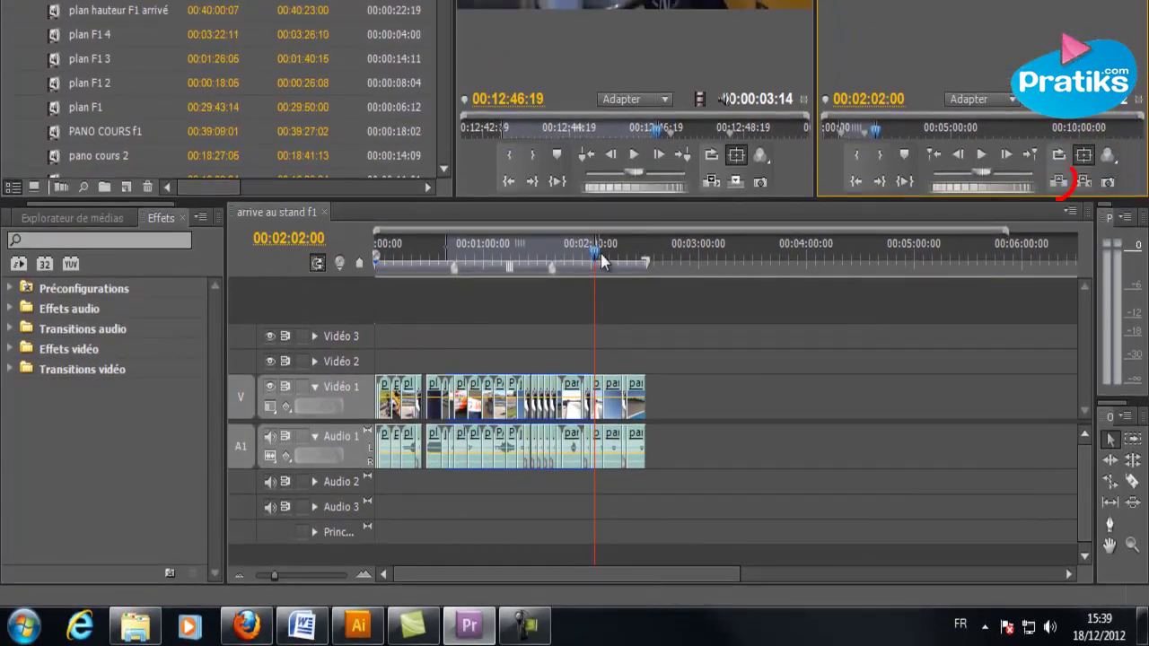
{"action": "left_click", "coordinate": [1059, 181]}
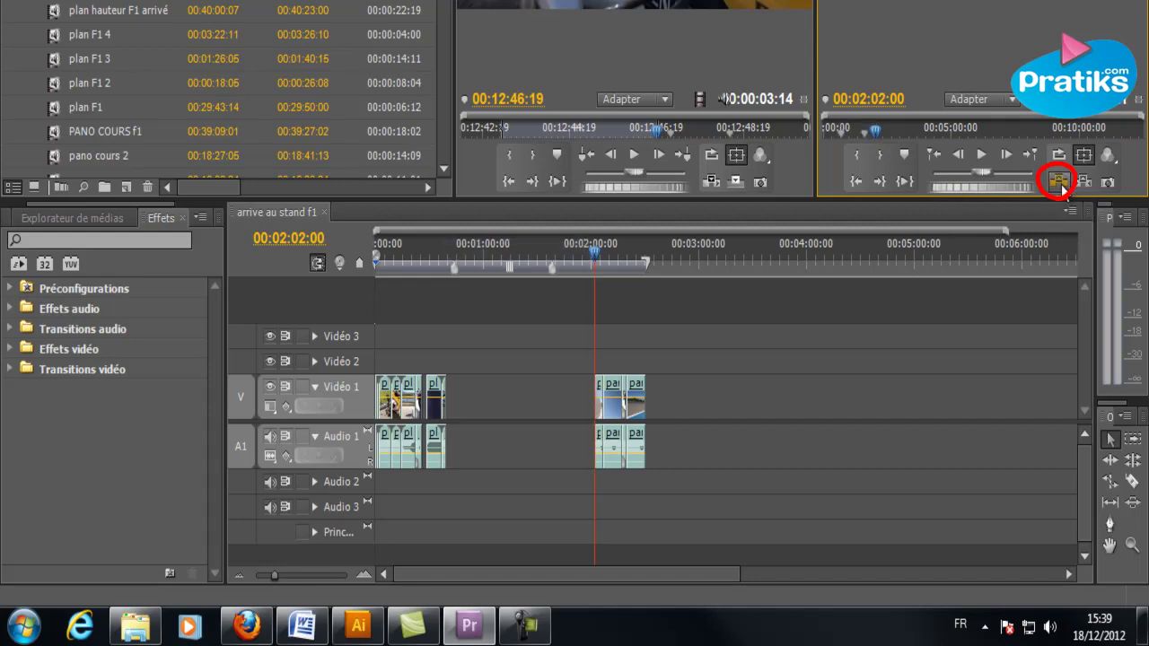
Step: Paste the lifted clips at 00:02:30:13 via Edition > Coller
{"action": "left_click_drag", "start_coordinate": [592, 252], "coordinate": [643, 252]}
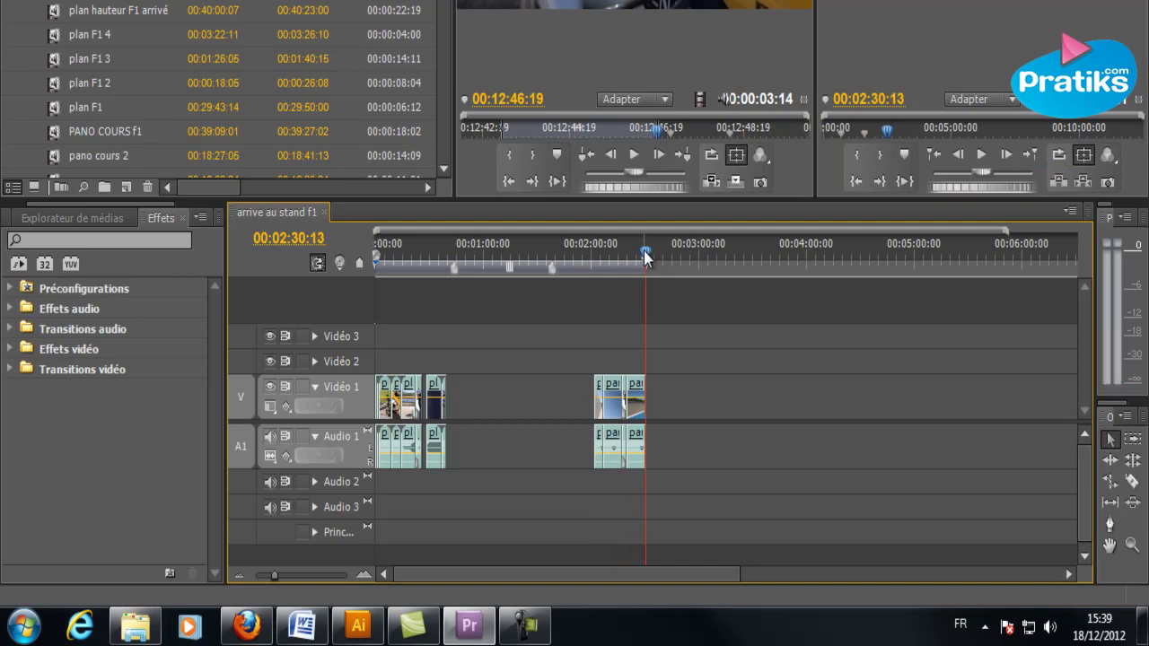
{"action": "left_click", "coordinate": [76, 24]}
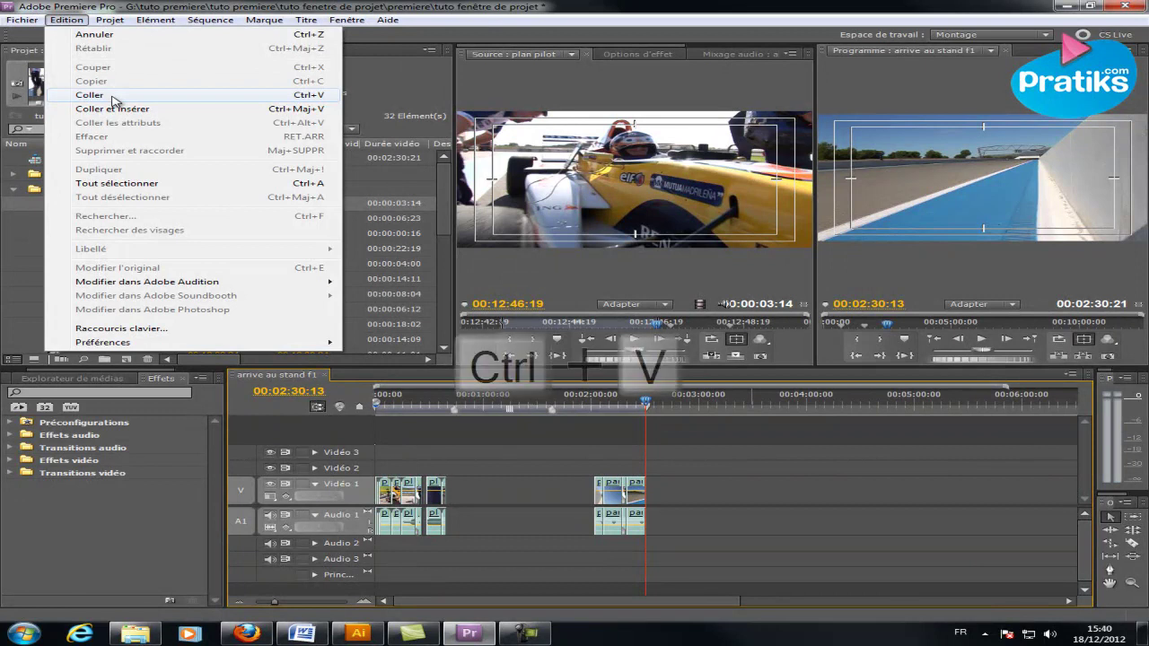
{"action": "left_click", "coordinate": [665, 496]}
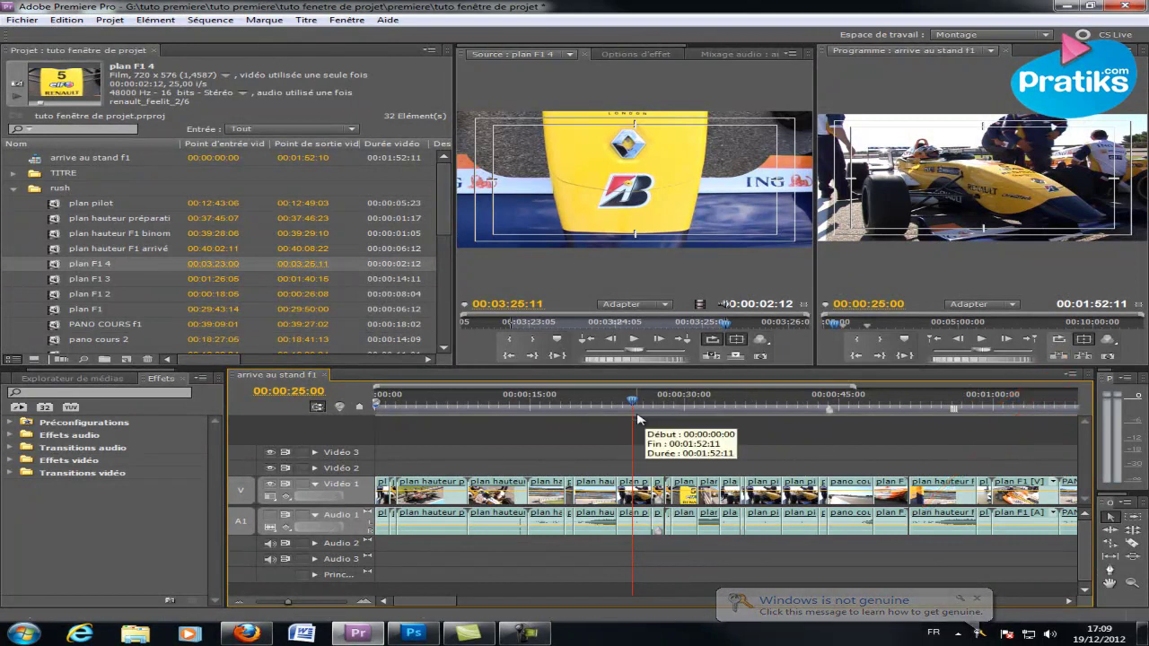
Step: Lift the marked section around 00:01:04:10, leaving a gap in the sequence
{"action": "left_click_drag", "start_coordinate": [637, 411], "coordinate": [575, 411]}
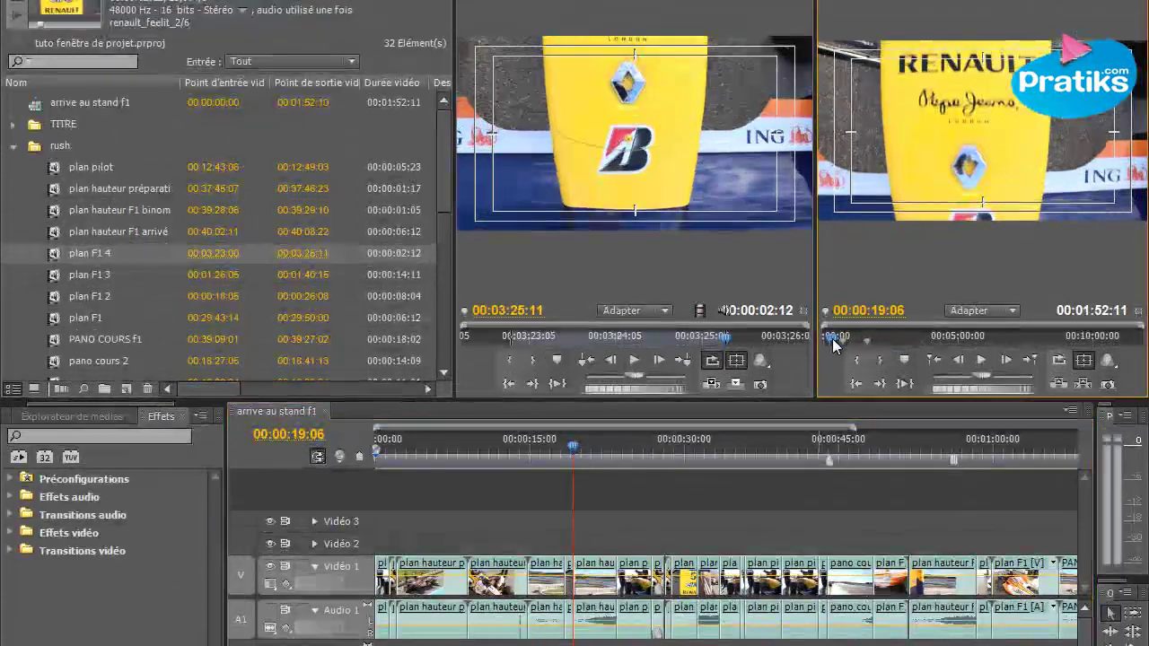
{"action": "left_click", "coordinate": [836, 324]}
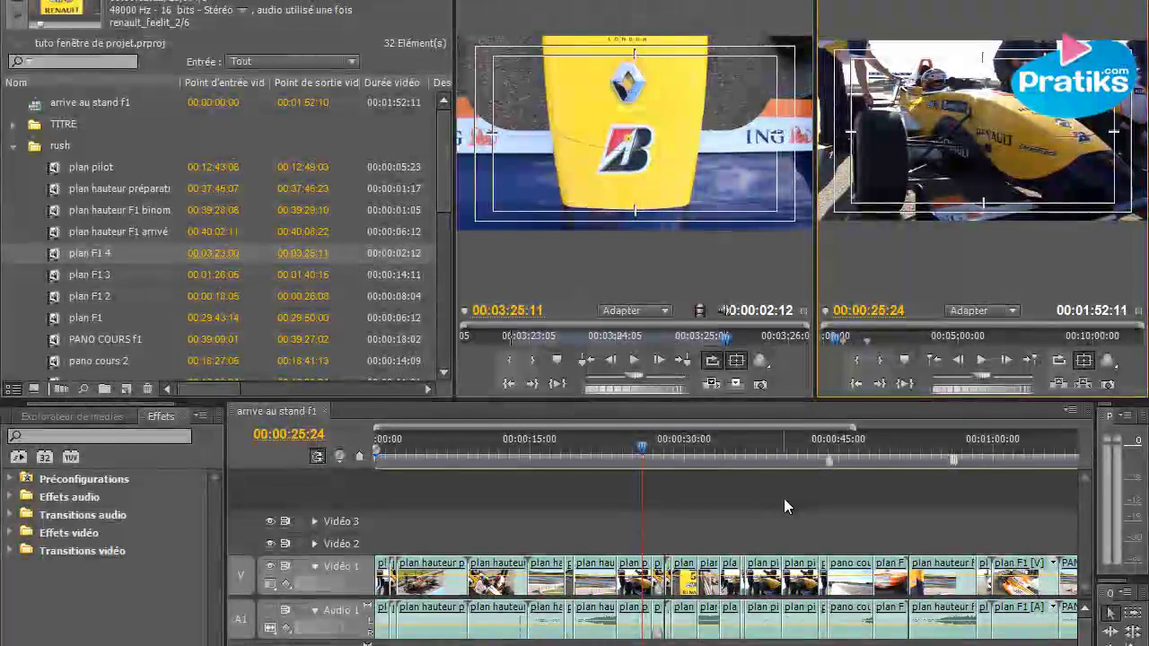
{"action": "mouse_move", "coordinate": [844, 339]}
{"action": "left_mouse_down"}
{"action": "mouse_move", "coordinate": [877, 341]}
{"action": "mouse_move", "coordinate": [854, 344]}
{"action": "left_mouse_up"}
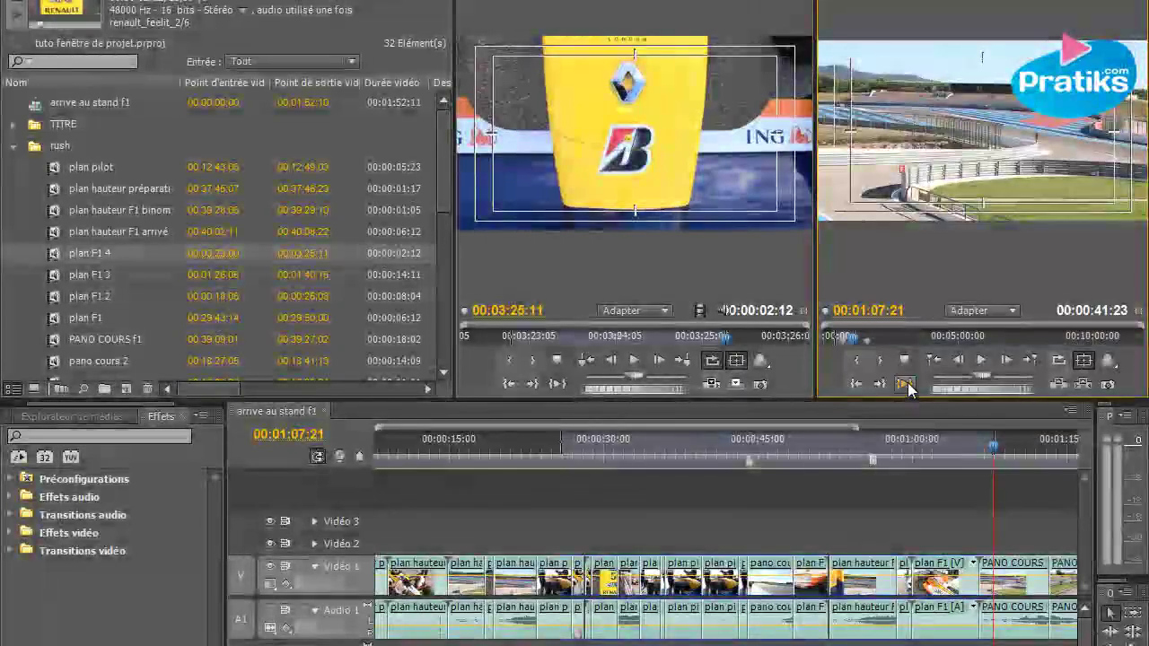
{"action": "left_click", "coordinate": [958, 447]}
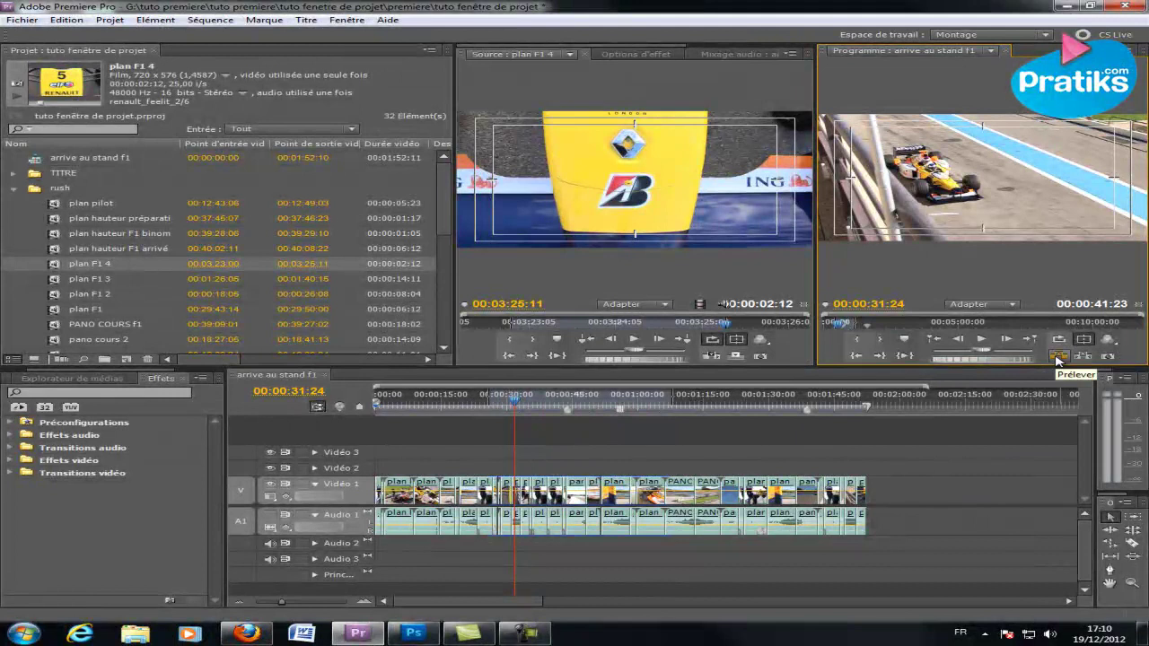
{"action": "left_click", "coordinate": [1057, 358]}
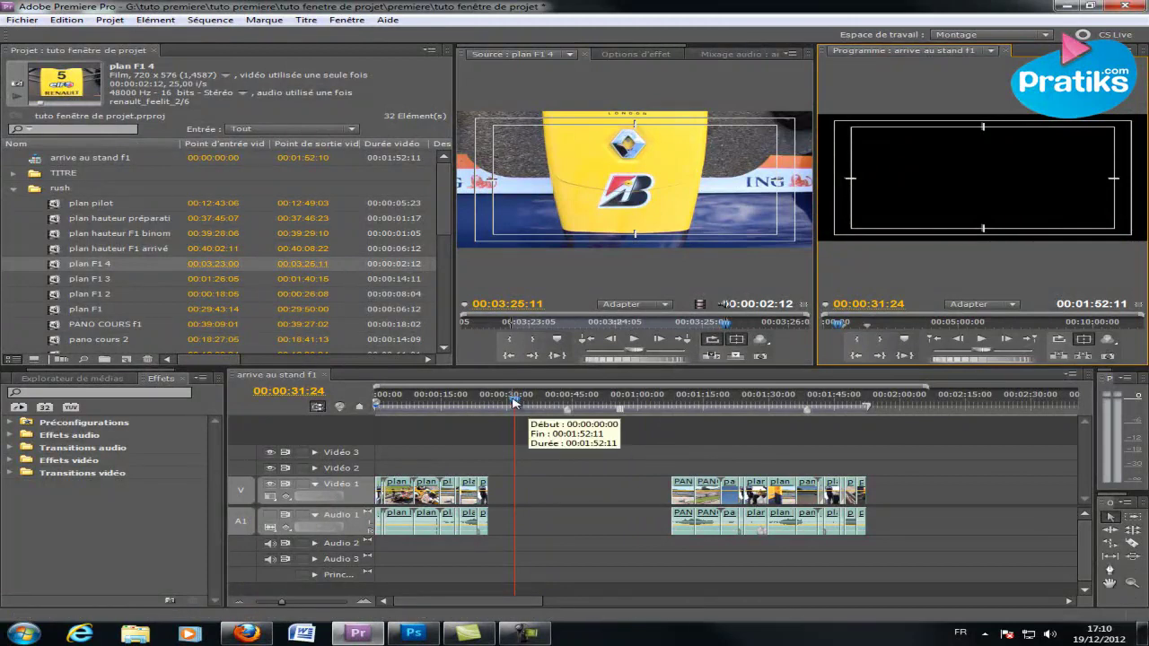
Step: Scrub across the gap and return the playhead to 00:01:08:00
{"action": "left_click_drag", "start_coordinate": [521, 407], "coordinate": [866, 418]}
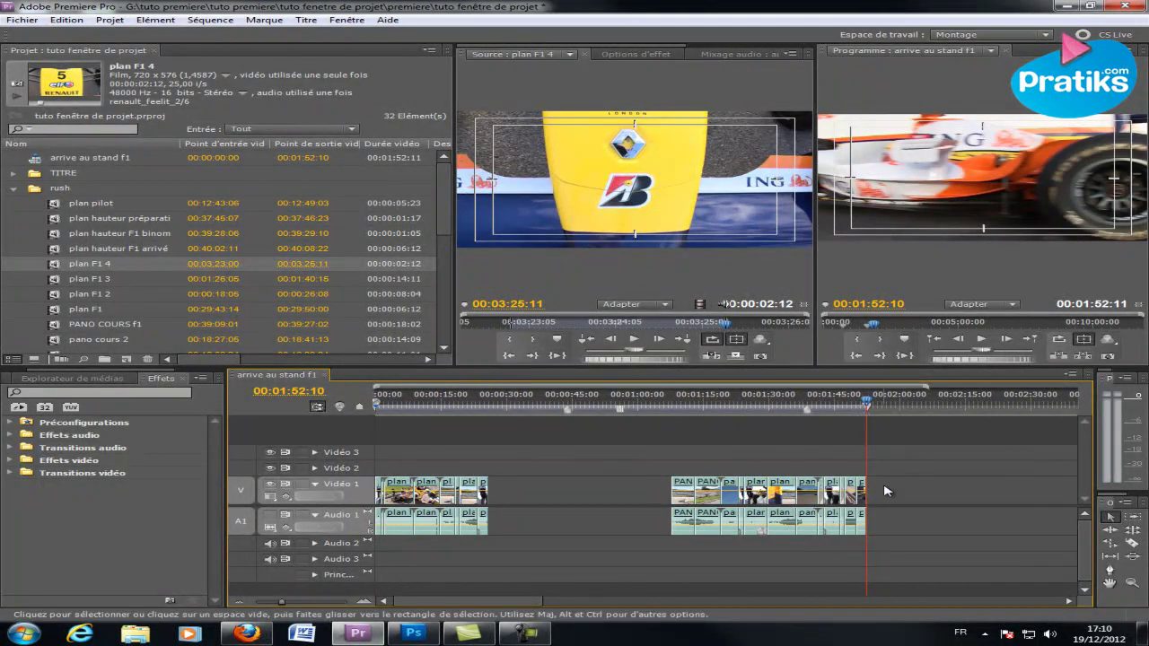
{"action": "left_click_drag", "start_coordinate": [866, 404], "coordinate": [500, 402]}
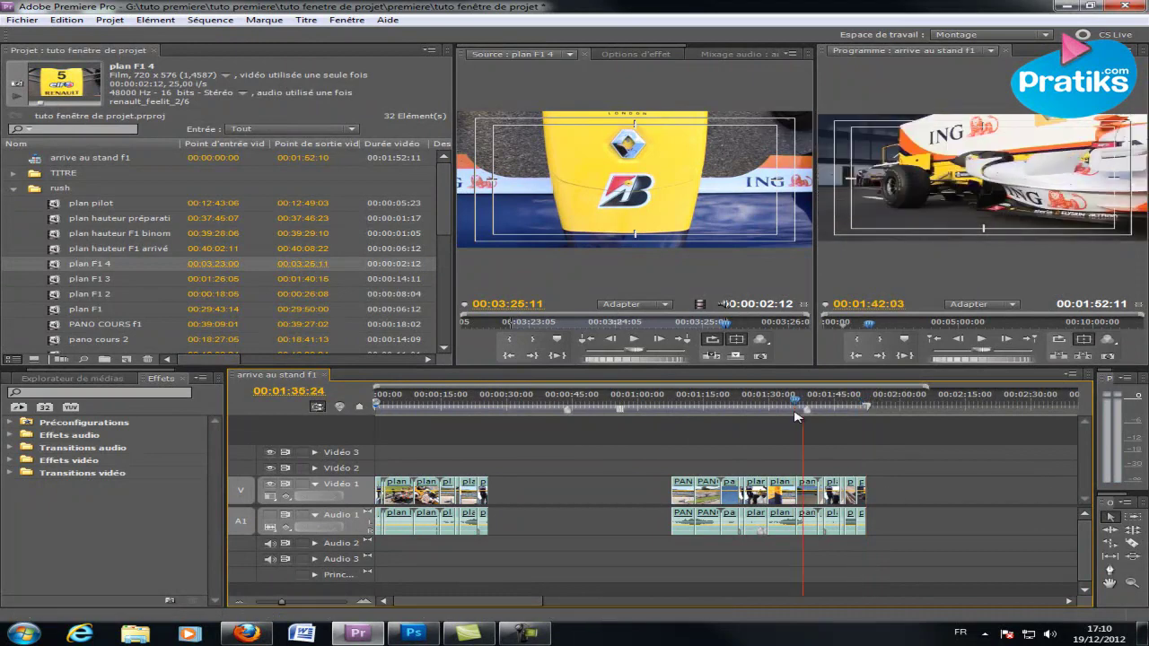
{"action": "left_click_drag", "start_coordinate": [515, 446], "coordinate": [672, 440]}
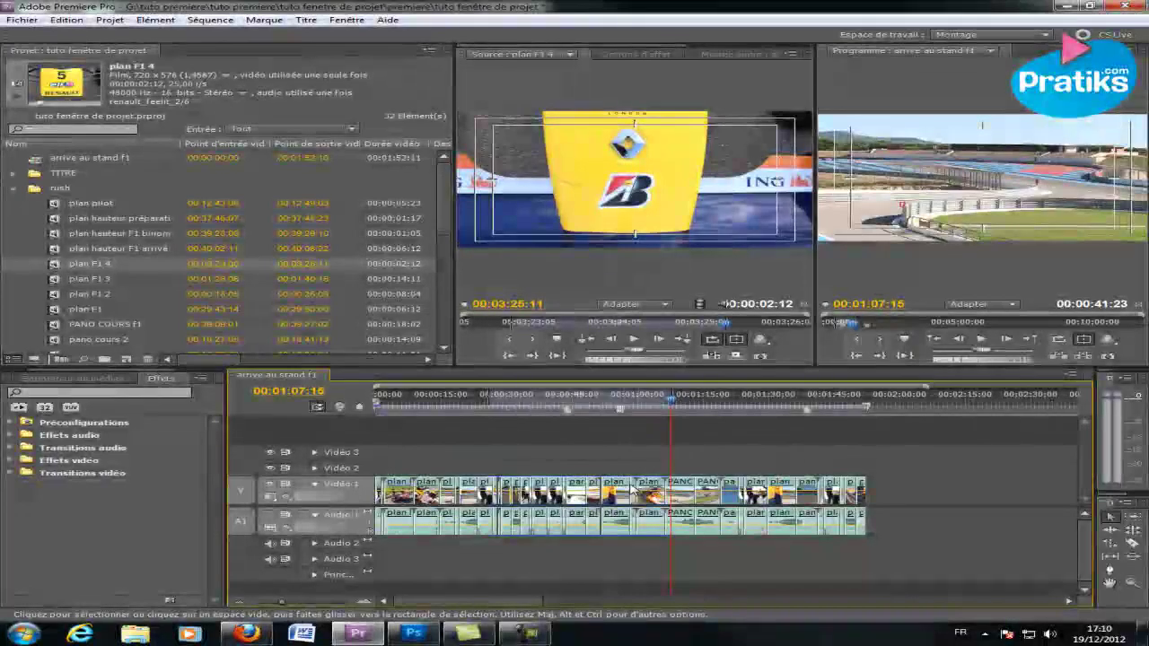
{"action": "mouse_move", "coordinate": [678, 401]}
{"action": "left_mouse_down"}
{"action": "mouse_move", "coordinate": [495, 424]}
{"action": "mouse_move", "coordinate": [675, 409]}
{"action": "left_mouse_up"}
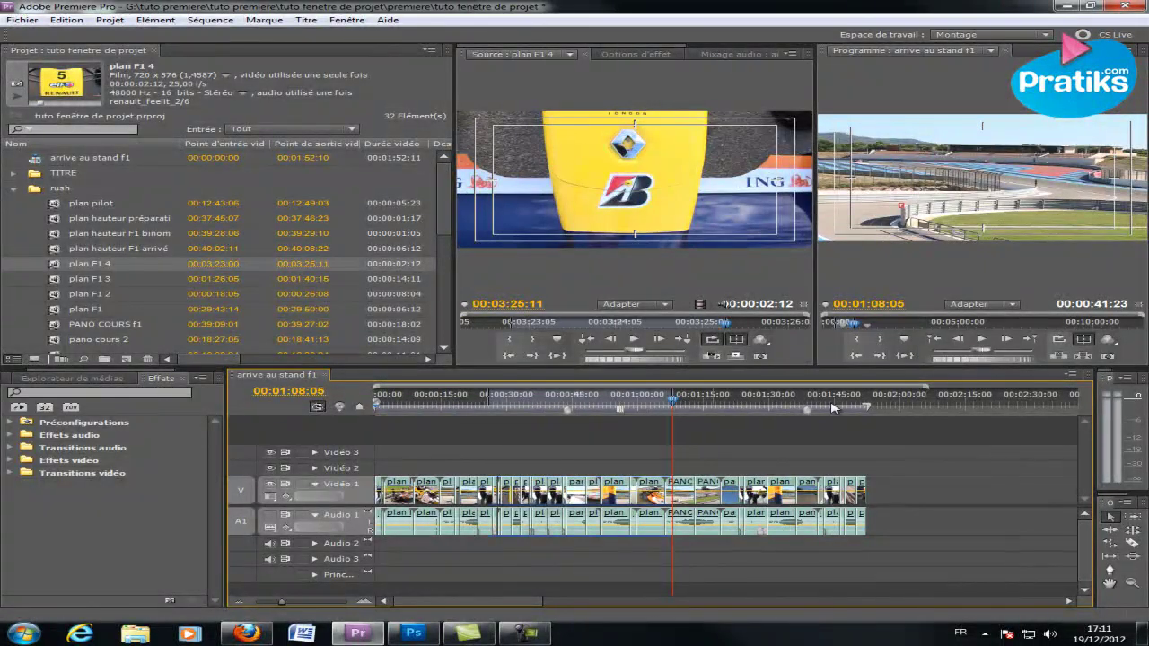
{"action": "left_click_drag", "start_coordinate": [671, 411], "coordinate": [574, 411]}
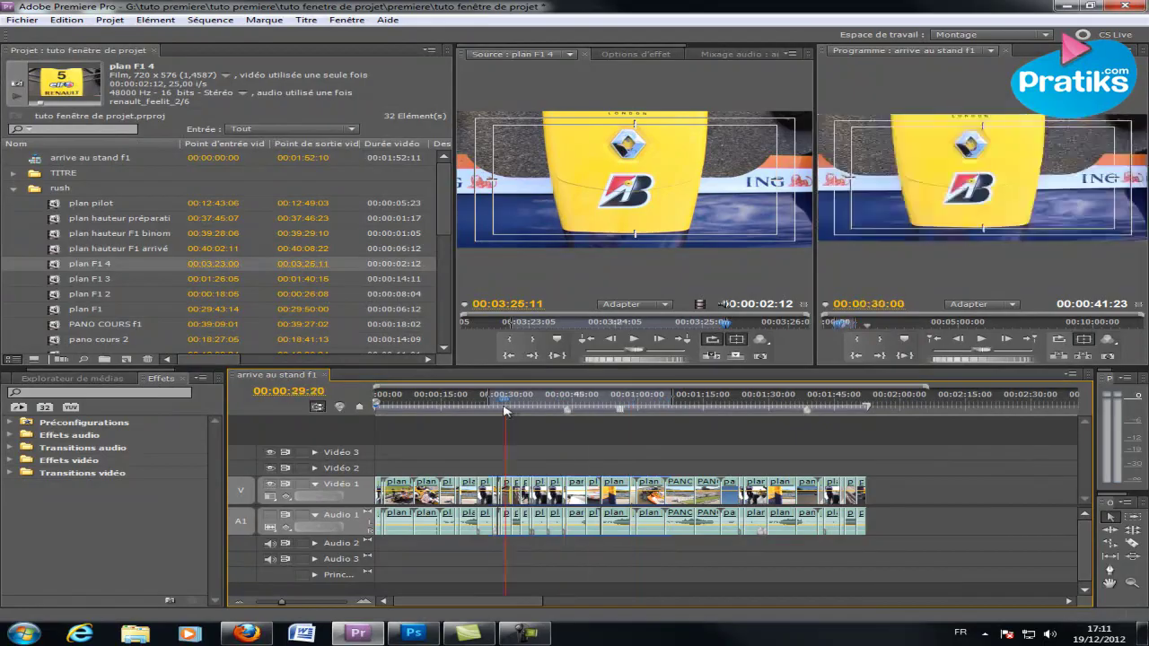
{"action": "left_click", "coordinate": [671, 406]}
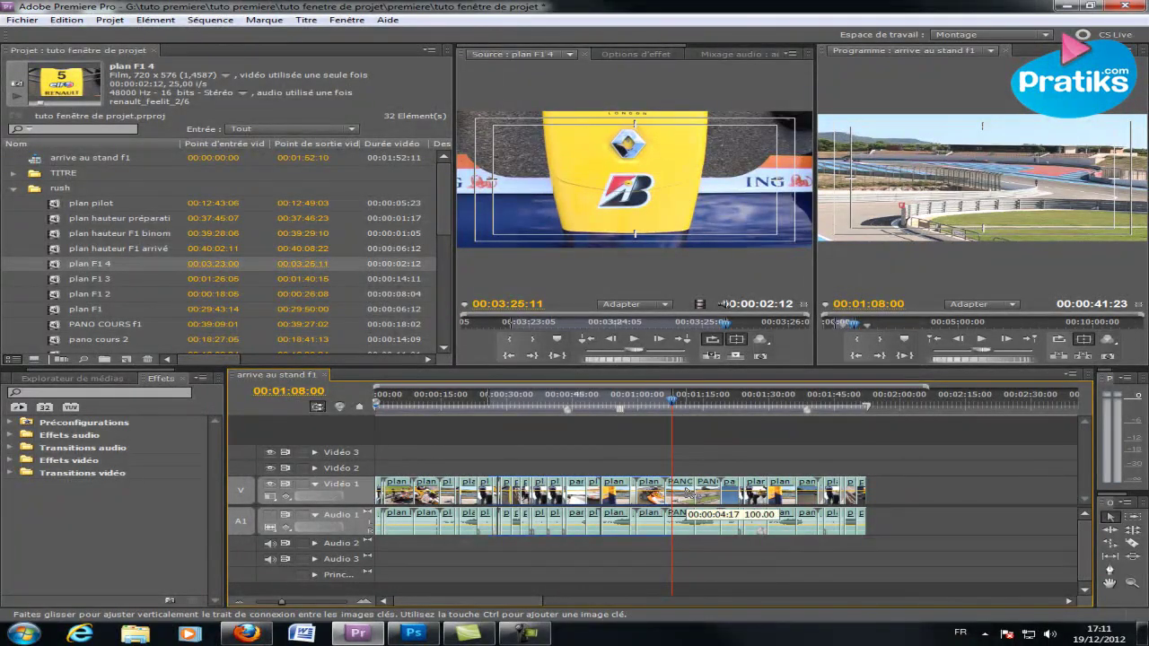
Step: Extract the marked range to close the gap and paste it after the sequence end
{"action": "left_click", "coordinate": [1084, 359]}
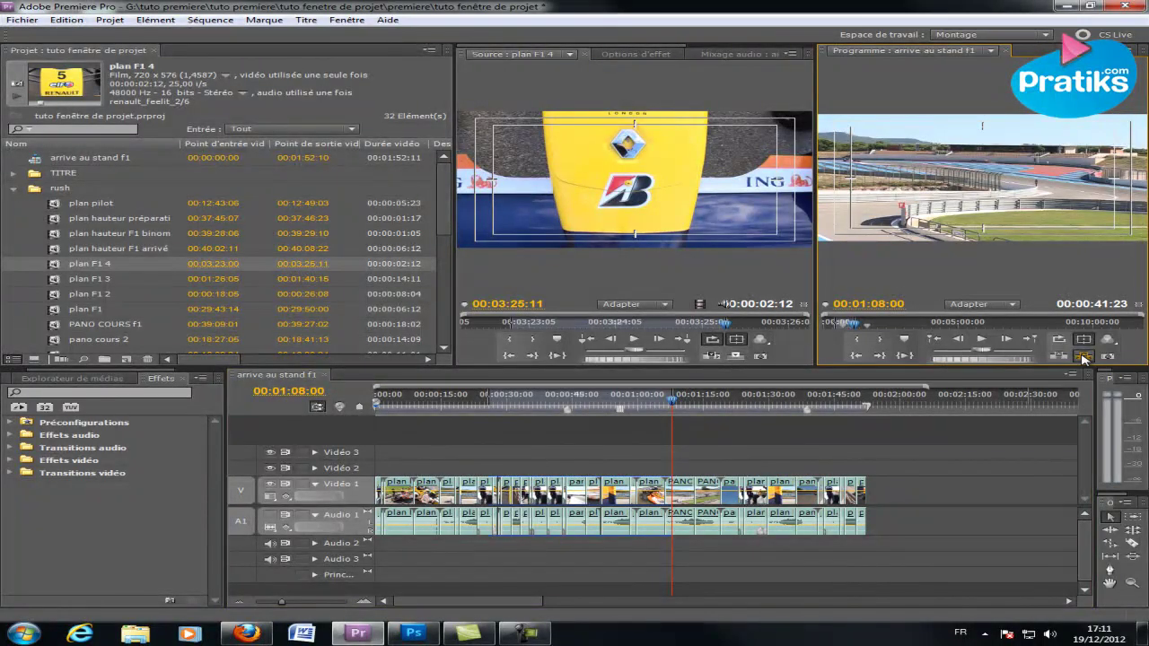
{"action": "left_click", "coordinate": [1083, 359]}
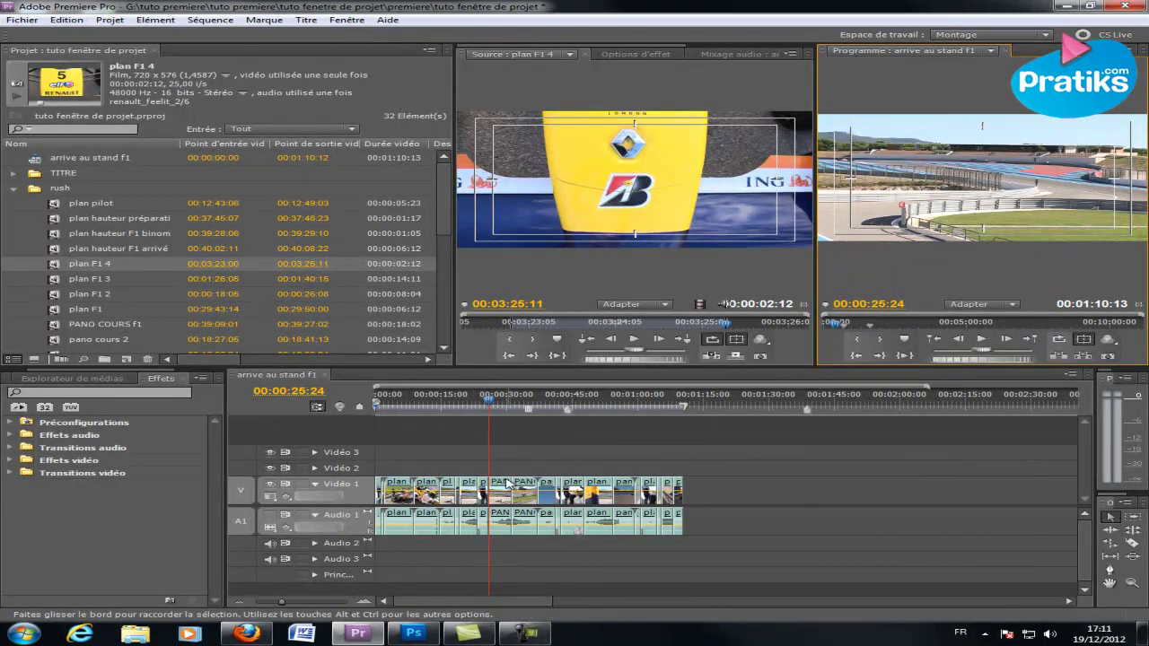
{"action": "left_click_drag", "start_coordinate": [491, 403], "coordinate": [685, 406]}
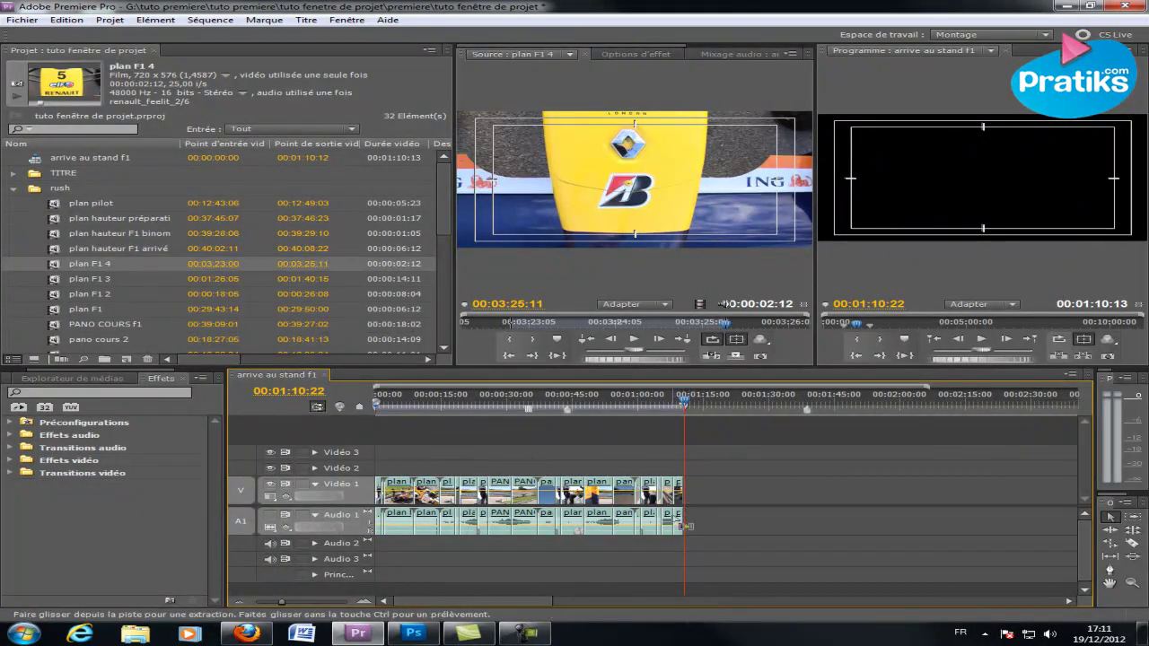
{"action": "key", "text": "ctrl+v"}
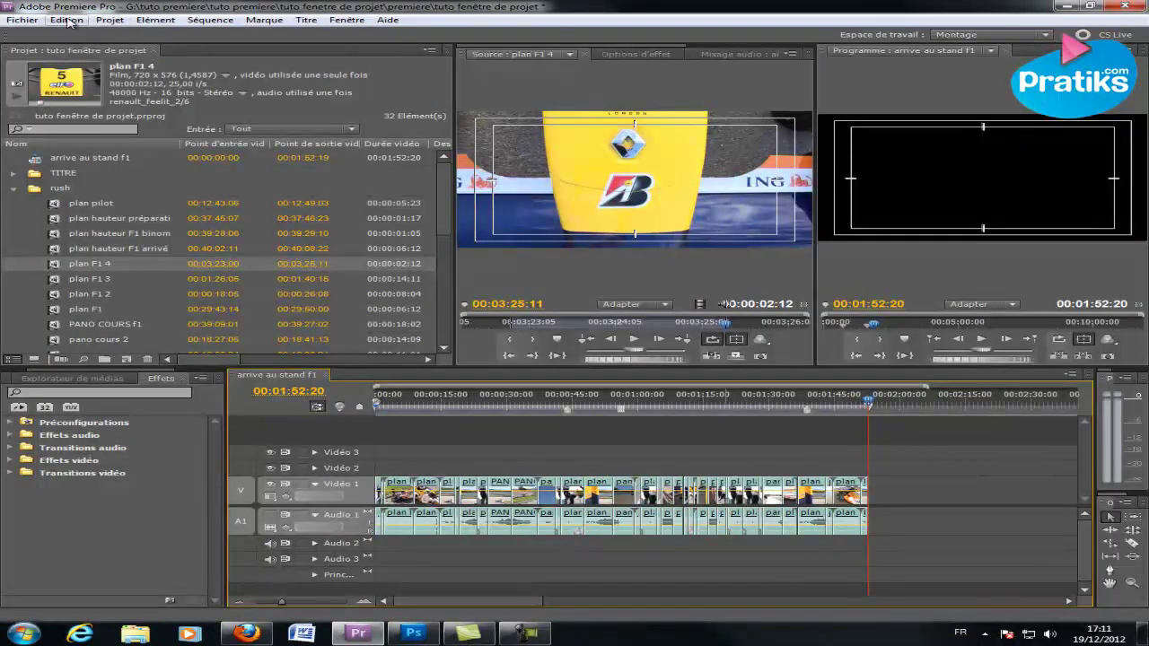
{"action": "left_click", "coordinate": [66, 20]}
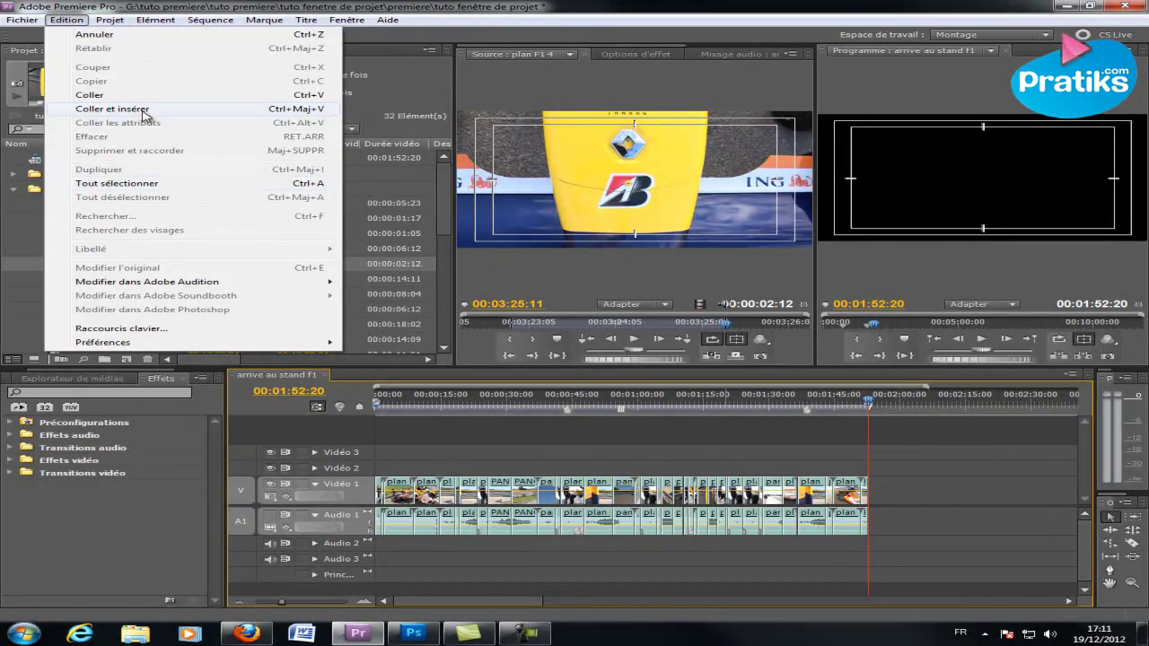
{"action": "left_click", "coordinate": [956, 463]}
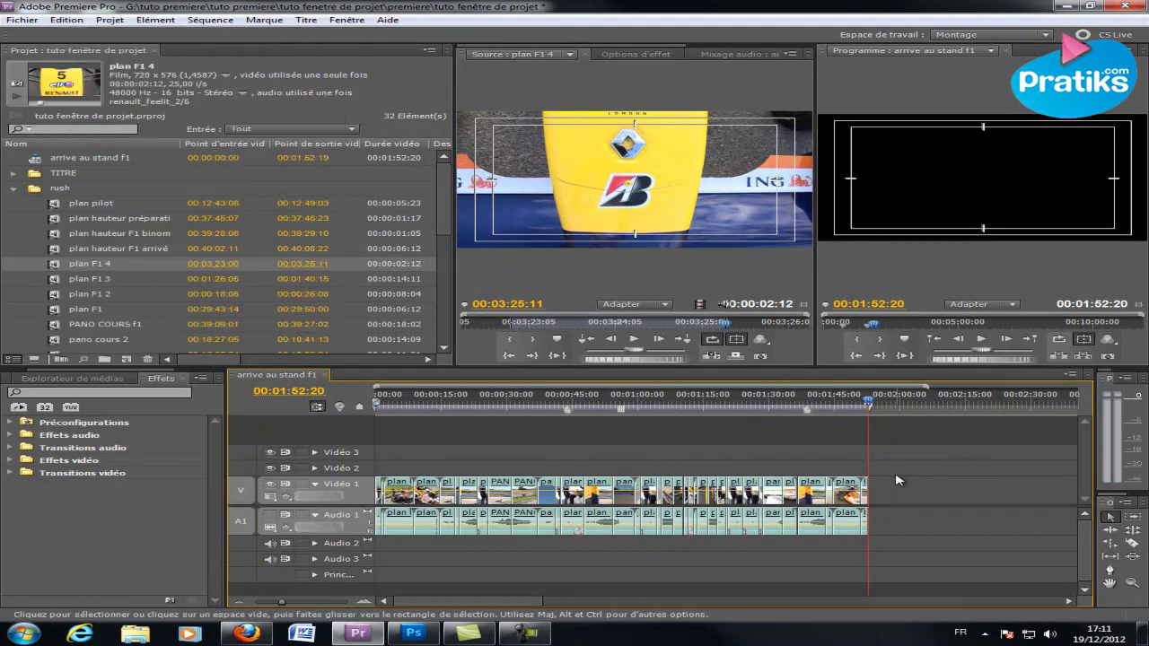
{"action": "left_click_drag", "start_coordinate": [871, 405], "coordinate": [572, 438]}
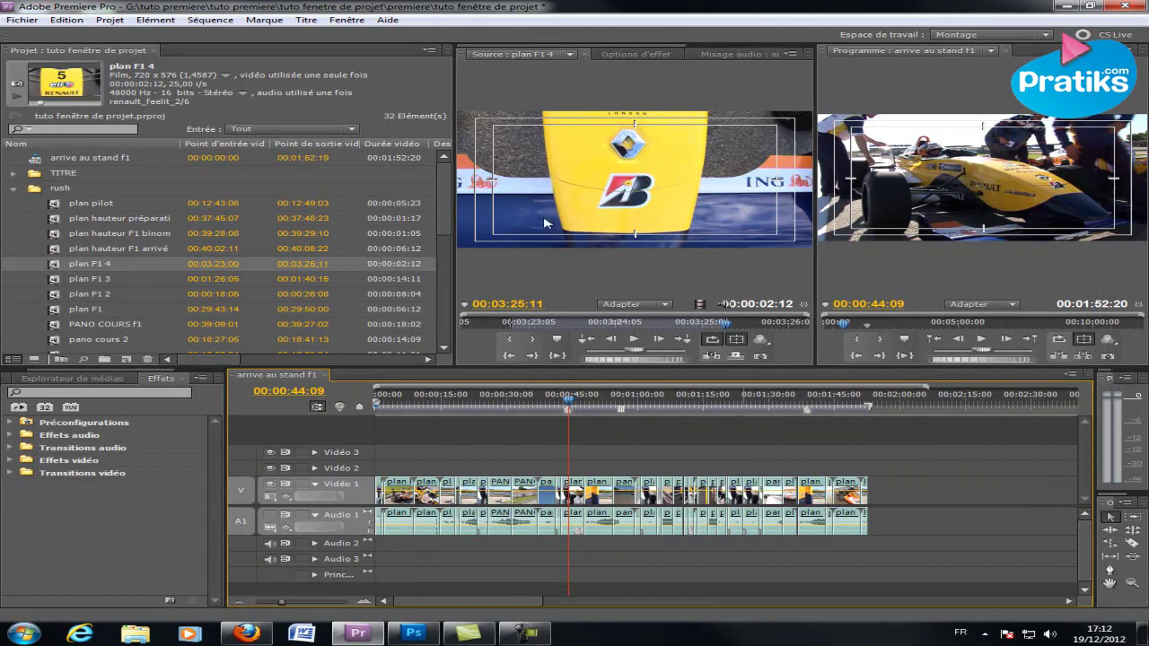
Step: Insert plan F1 4 at the playhead and scrub back to 00:00:25:12
{"action": "left_click", "coordinate": [712, 357]}
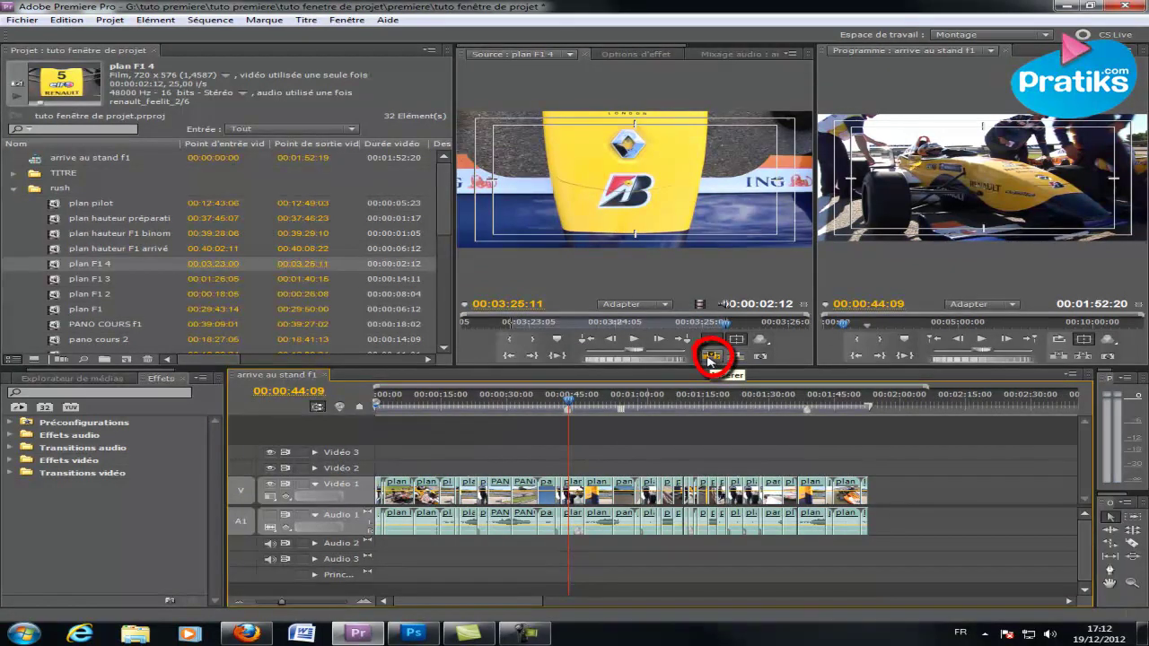
{"action": "left_click_drag", "start_coordinate": [568, 404], "coordinate": [489, 425]}
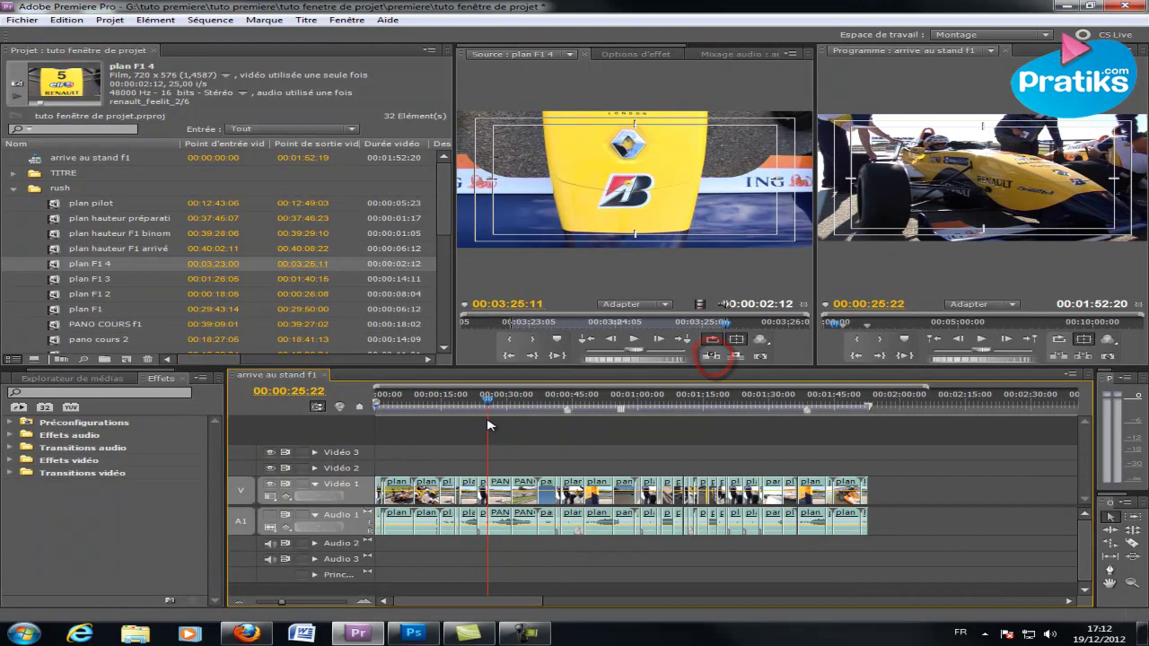
Step: Load several Project clips into the Source monitor, ending on plan F1 3
{"action": "double_click", "coordinate": [70, 252]}
{"action": "left_click", "coordinate": [61, 234]}
{"action": "double_click", "coordinate": [61, 234]}
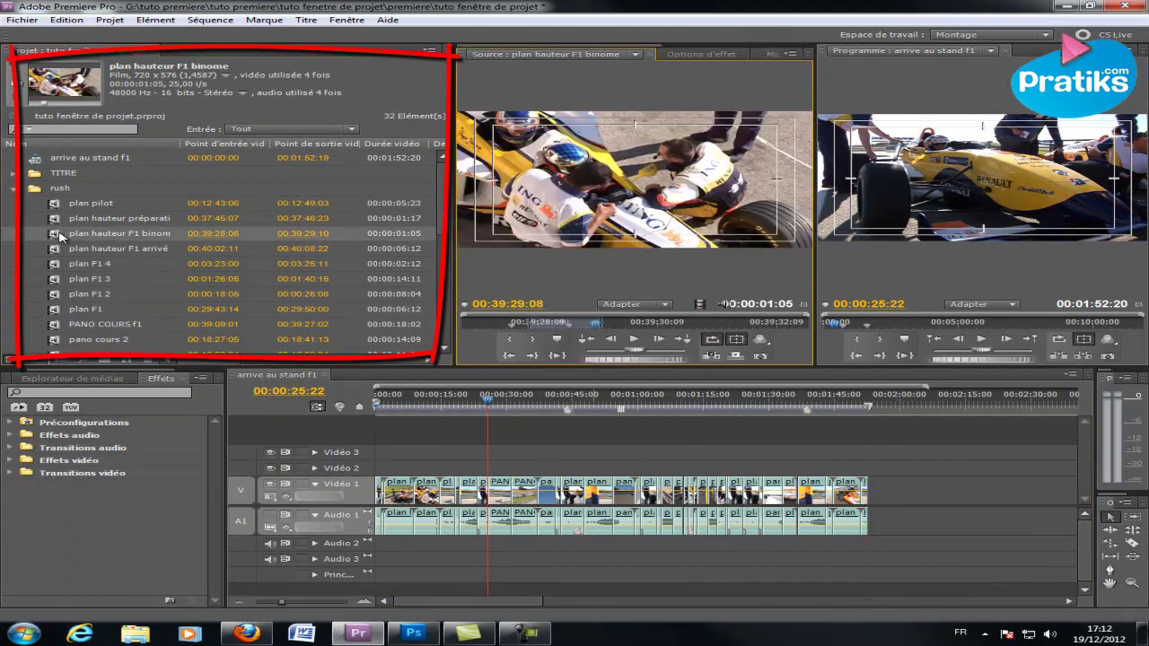
{"action": "double_click", "coordinate": [61, 218]}
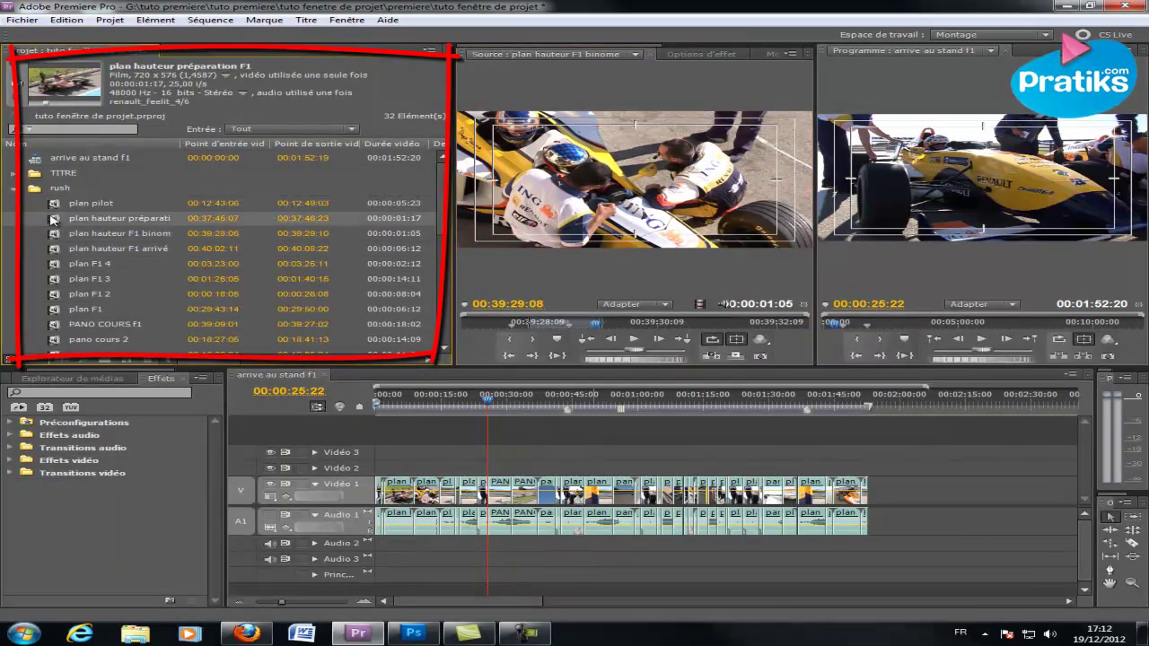
{"action": "double_click", "coordinate": [64, 279]}
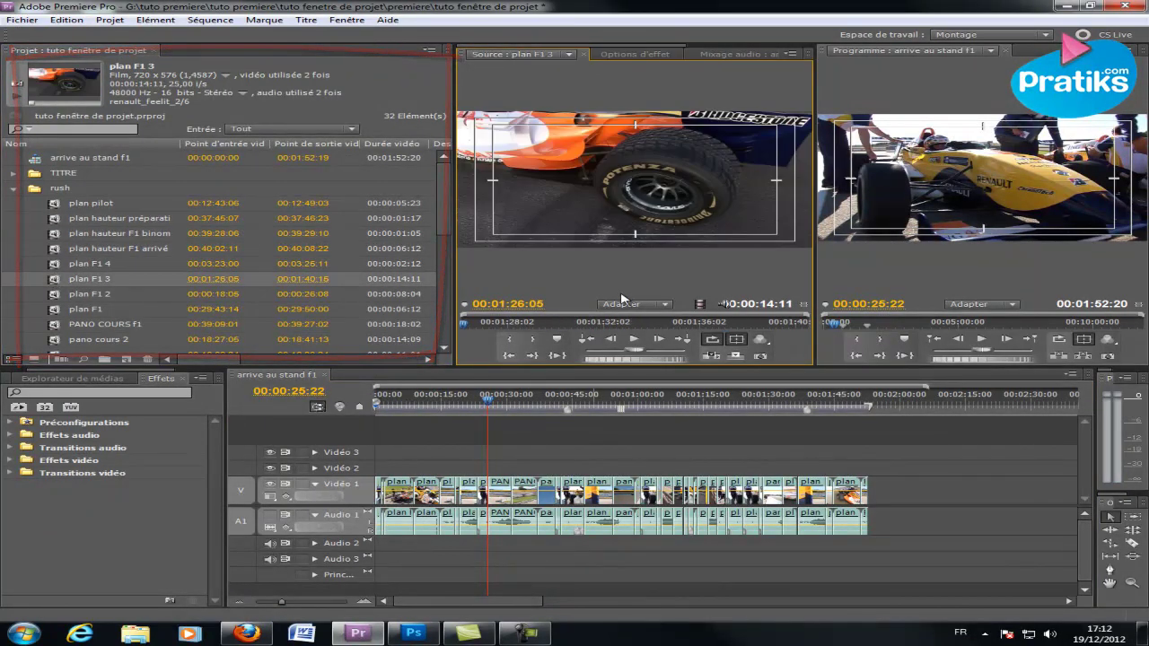
Step: Mark plan F1 3 in at 00:01:26:20 and out at 00:01:31:00
{"action": "left_click_drag", "start_coordinate": [466, 325], "coordinate": [478, 326]}
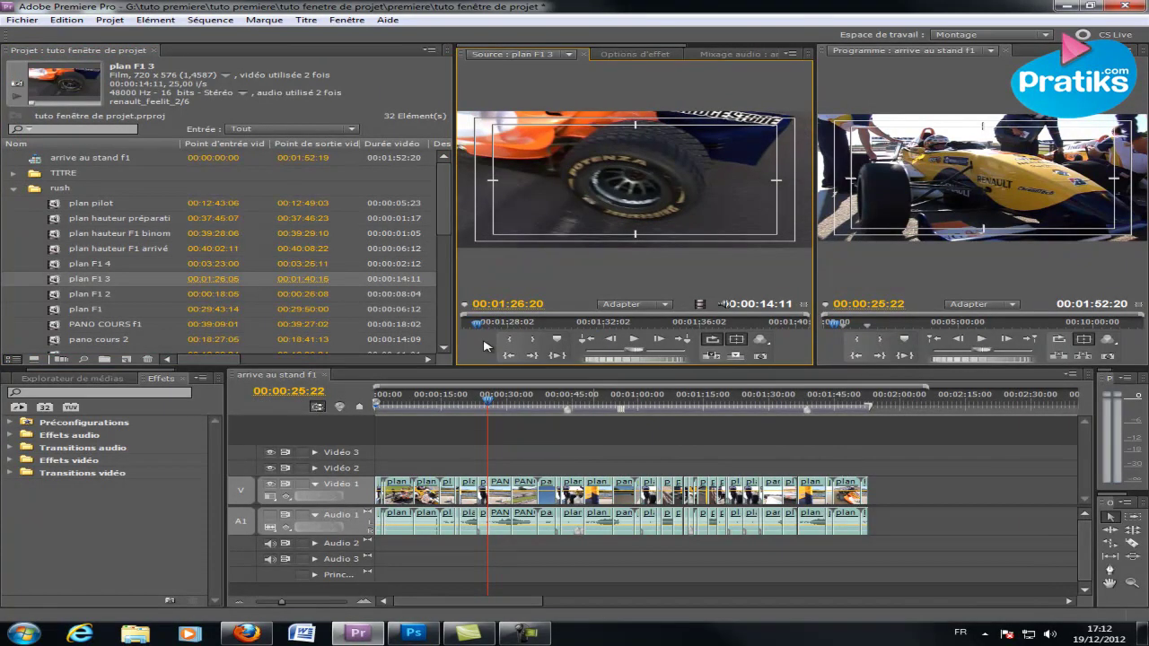
{"action": "key", "text": "i"}
{"action": "left_click_drag", "start_coordinate": [482, 326], "coordinate": [572, 329]}
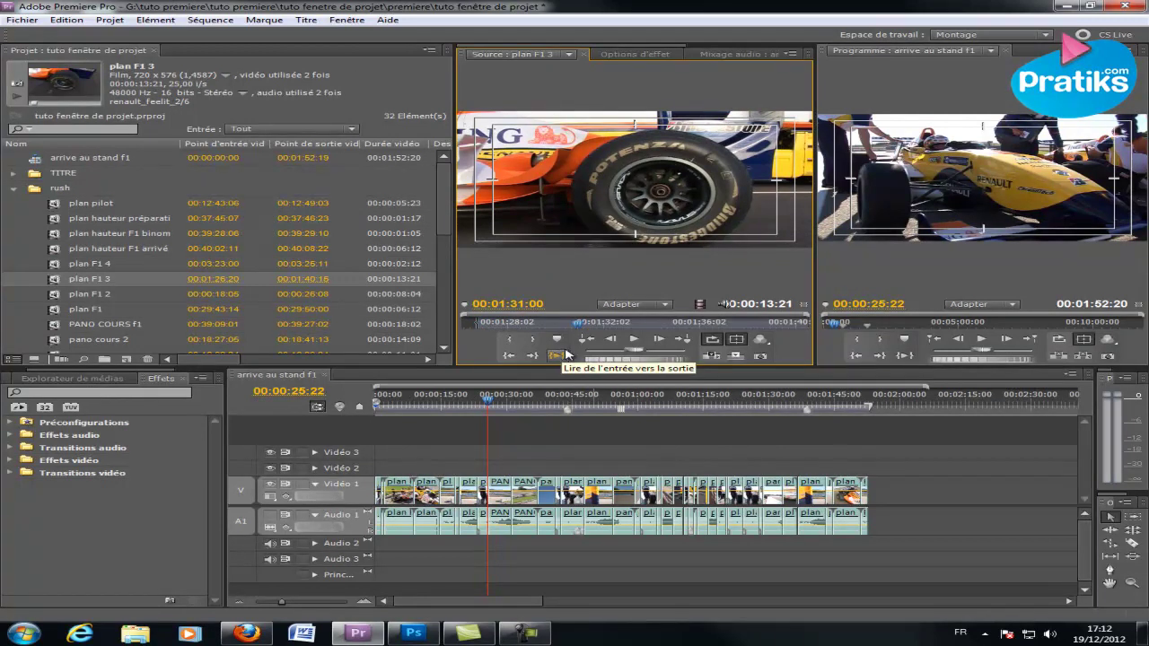
{"action": "key", "text": "o"}
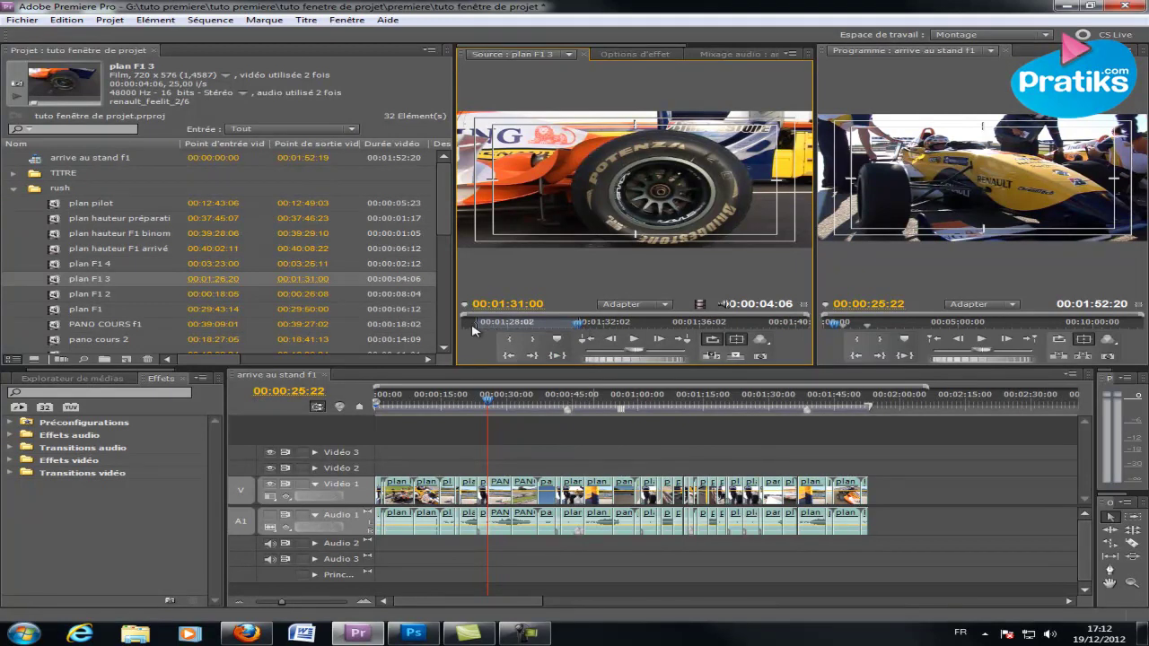
Step: Park the sequence playhead around 00:00:28 and zoom the timeline in on the shots
{"action": "left_click", "coordinate": [494, 405]}
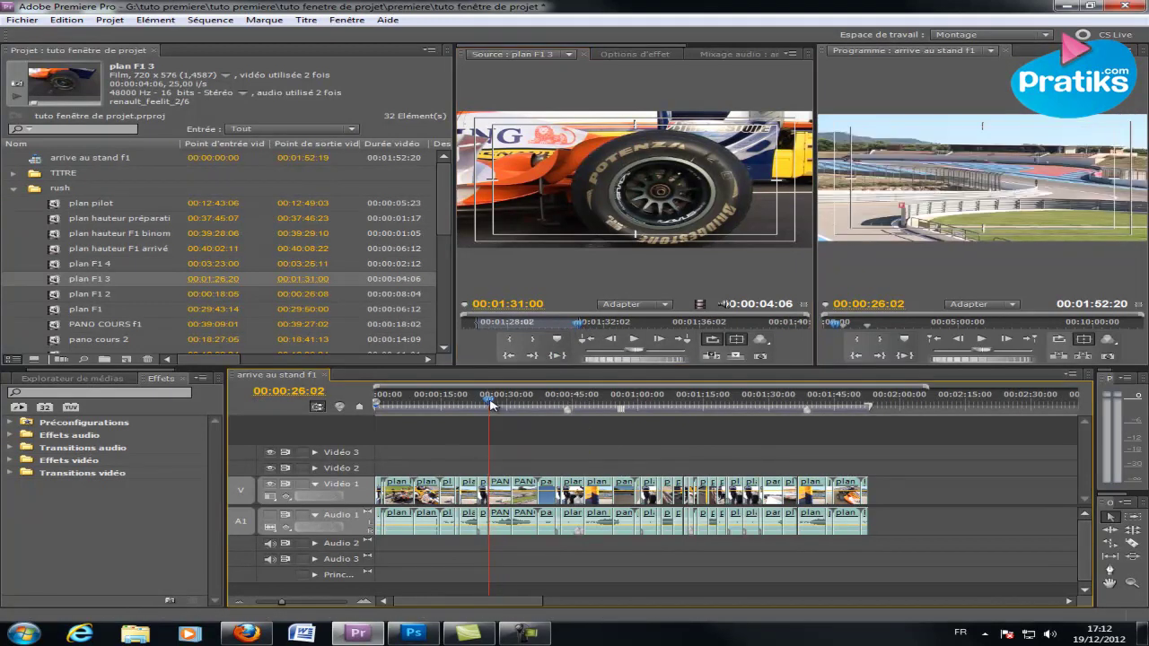
{"action": "left_click_drag", "start_coordinate": [494, 405], "coordinate": [501, 405]}
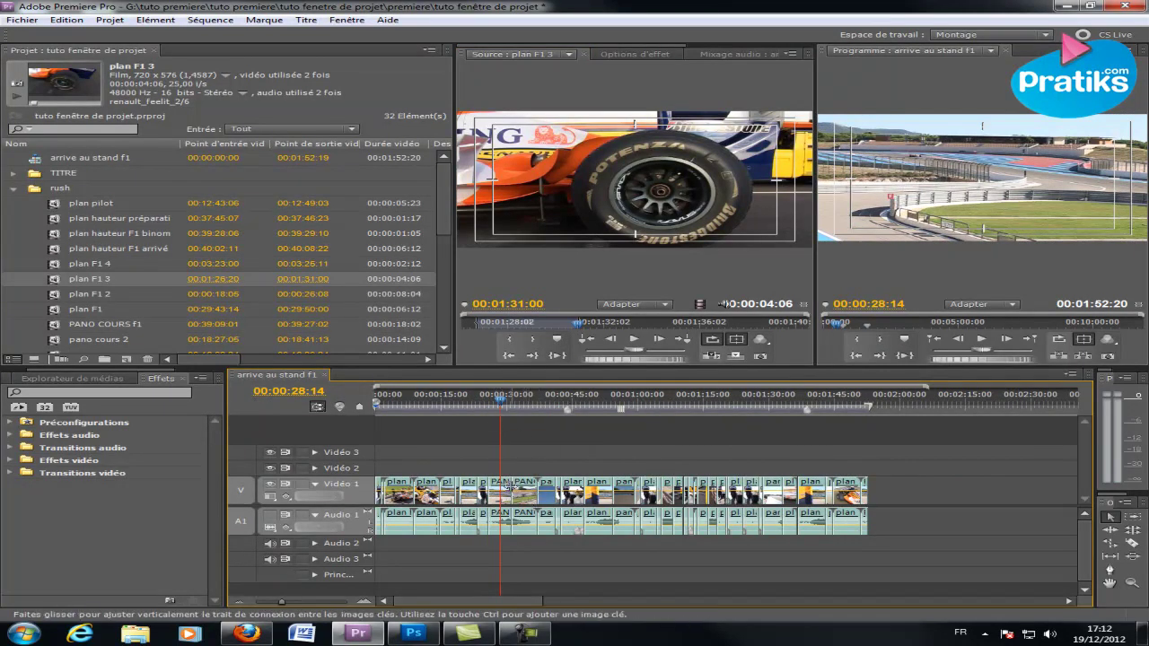
{"action": "left_click_drag", "start_coordinate": [499, 405], "coordinate": [502, 406]}
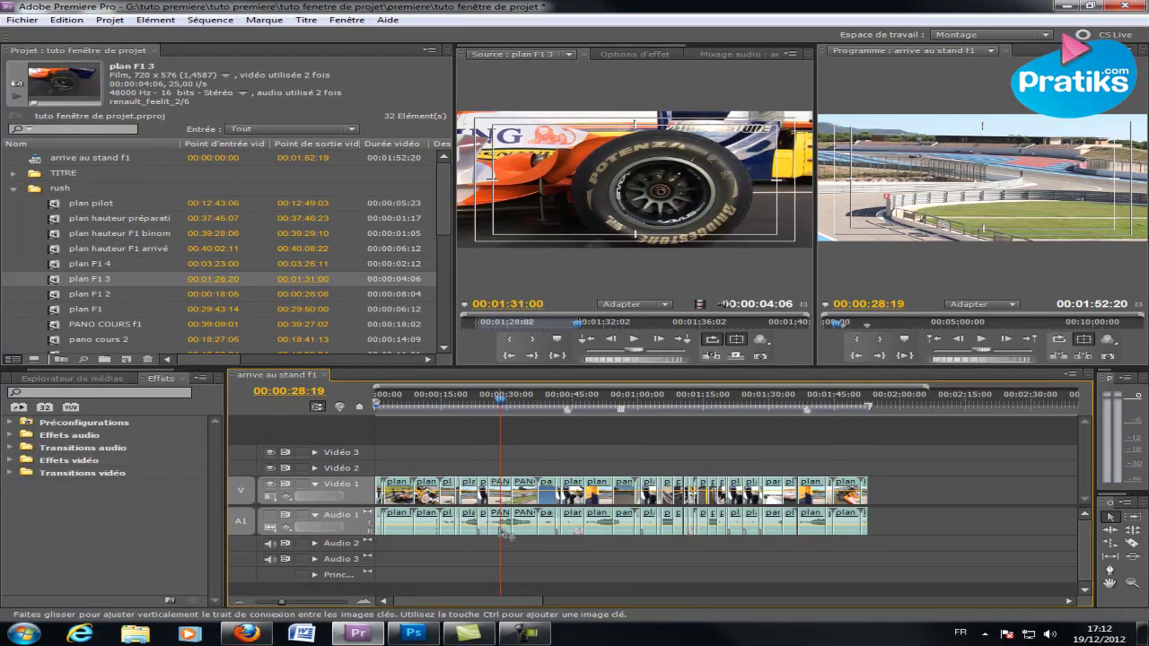
{"action": "key", "text": "minus"}
{"action": "key", "text": "equal"}
{"action": "key", "text": "equal"}
{"action": "key", "text": "equal"}
{"action": "left_click_drag", "start_coordinate": [458, 608], "coordinate": [429, 608]}
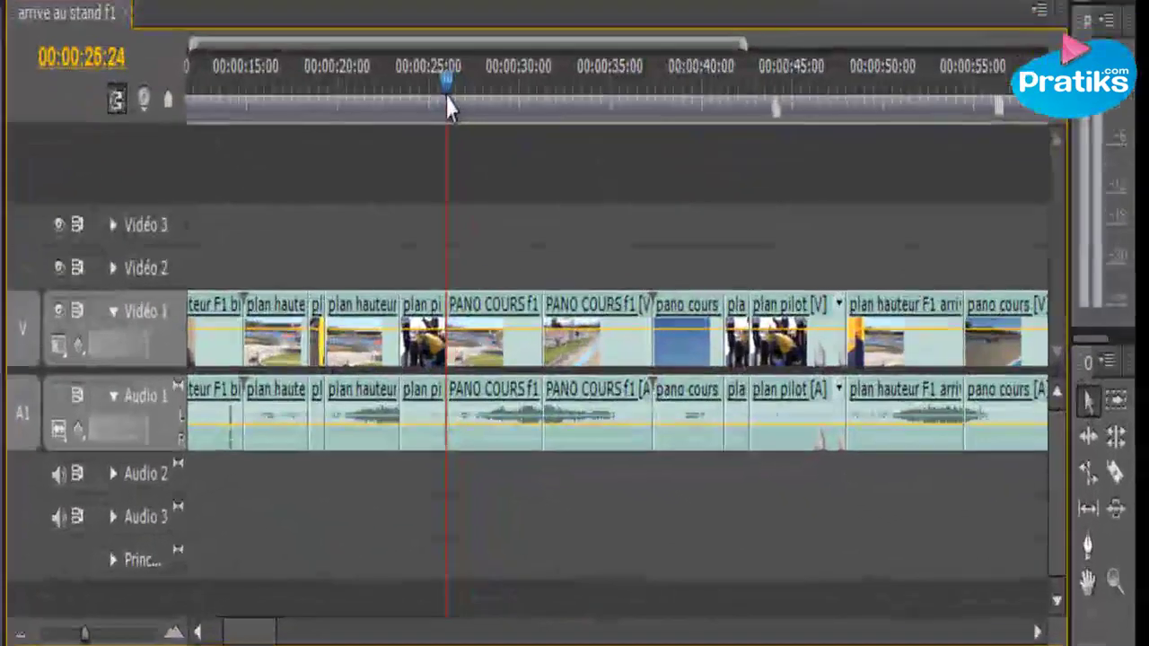
{"action": "left_click_drag", "start_coordinate": [571, 339], "coordinate": [542, 340]}
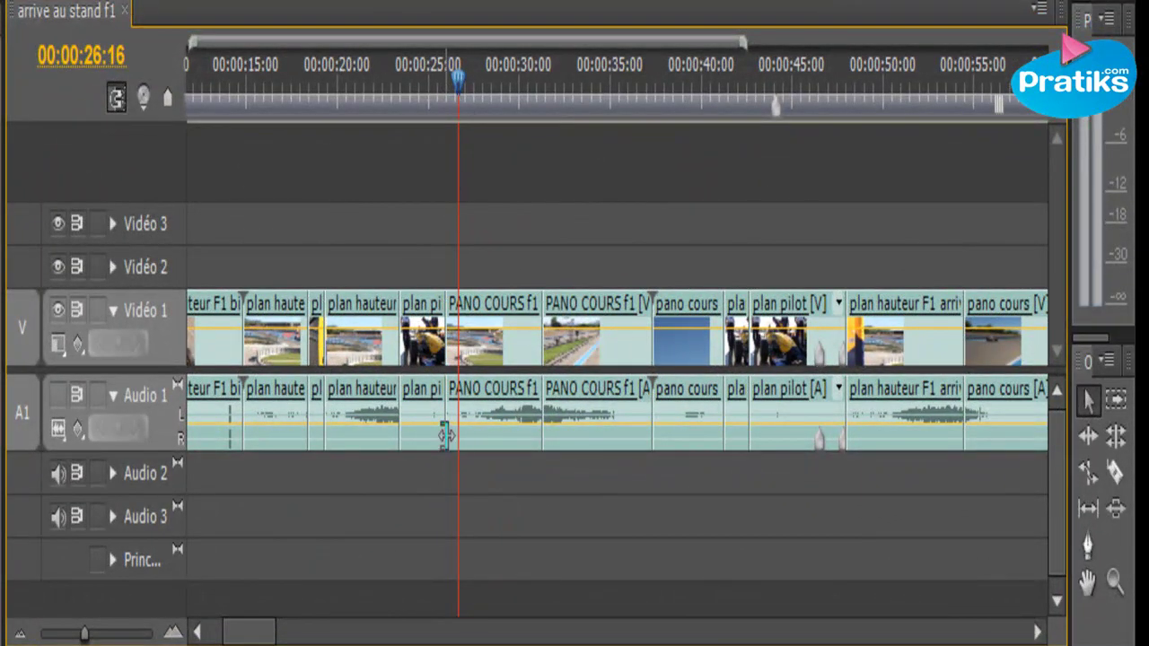
{"action": "mouse_move", "coordinate": [459, 87]}
{"action": "left_mouse_down"}
{"action": "mouse_move", "coordinate": [494, 95]}
{"action": "mouse_move", "coordinate": [482, 95]}
{"action": "left_mouse_up"}
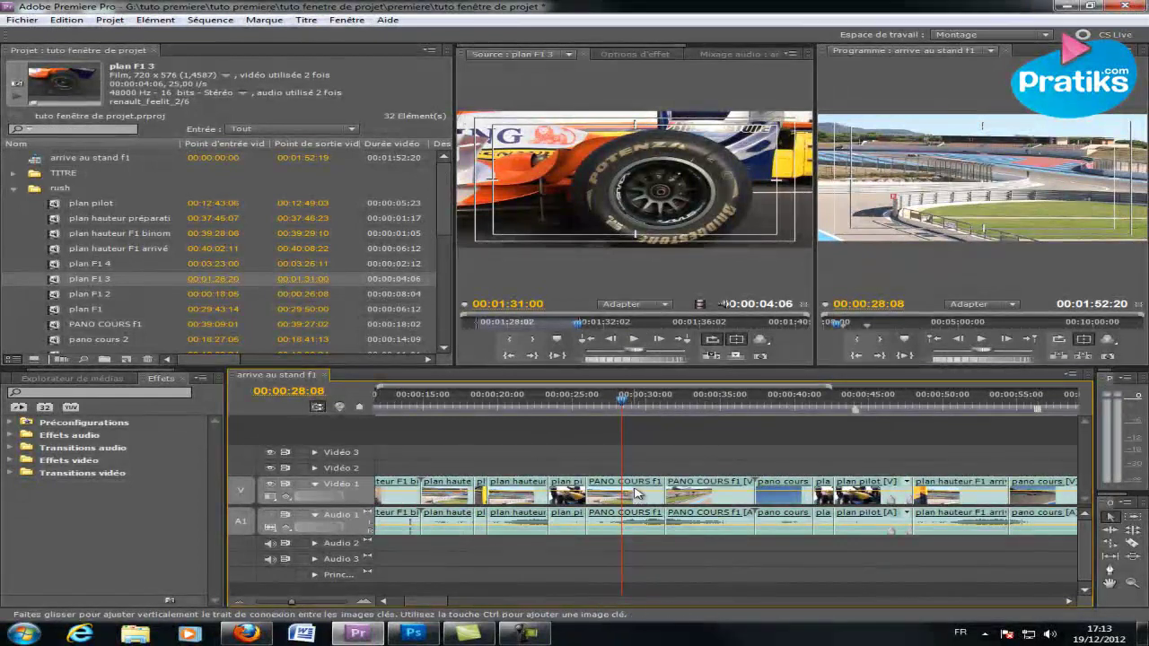
Step: Insert plan F1 3 at the playhead and scrub back over the inserted shot
{"action": "left_click", "coordinate": [714, 358]}
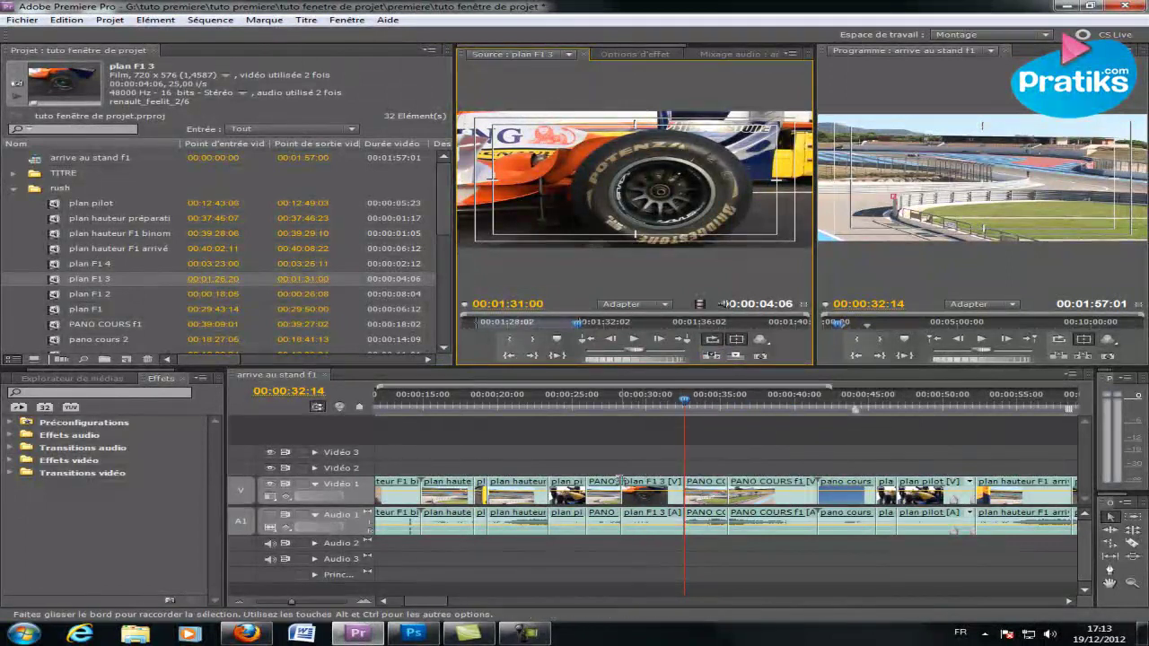
{"action": "left_click_drag", "start_coordinate": [701, 412], "coordinate": [607, 423]}
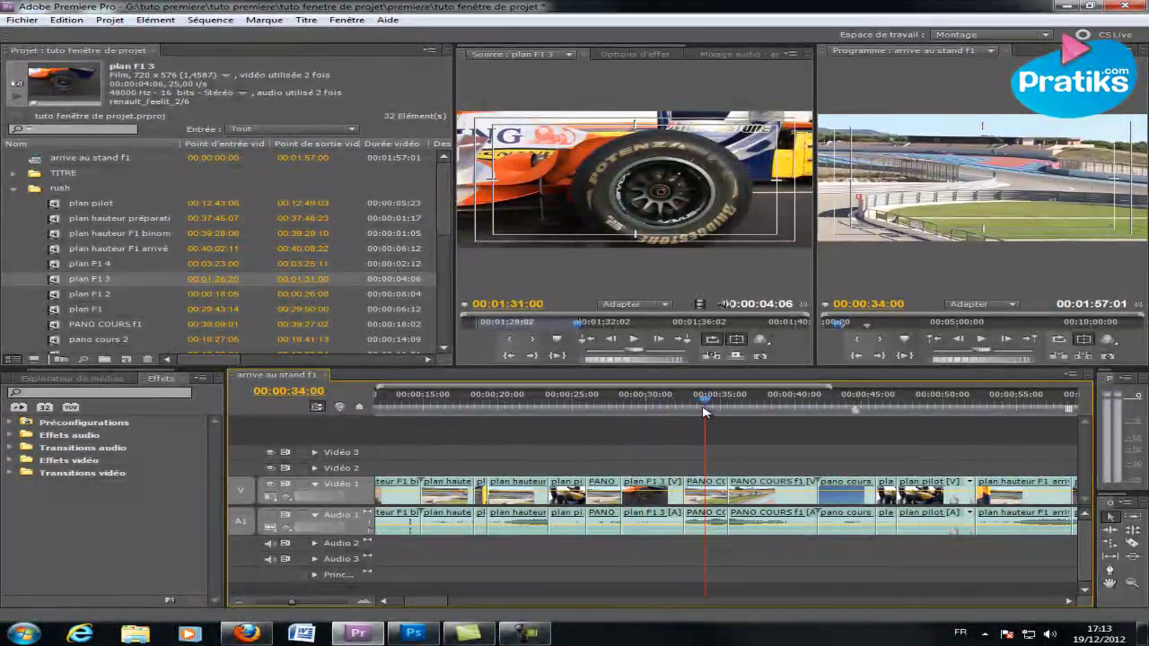
{"action": "mouse_move", "coordinate": [607, 423]}
{"action": "left_mouse_down"}
{"action": "mouse_move", "coordinate": [588, 426]}
{"action": "mouse_move", "coordinate": [724, 408]}
{"action": "mouse_move", "coordinate": [707, 411]}
{"action": "left_mouse_up"}
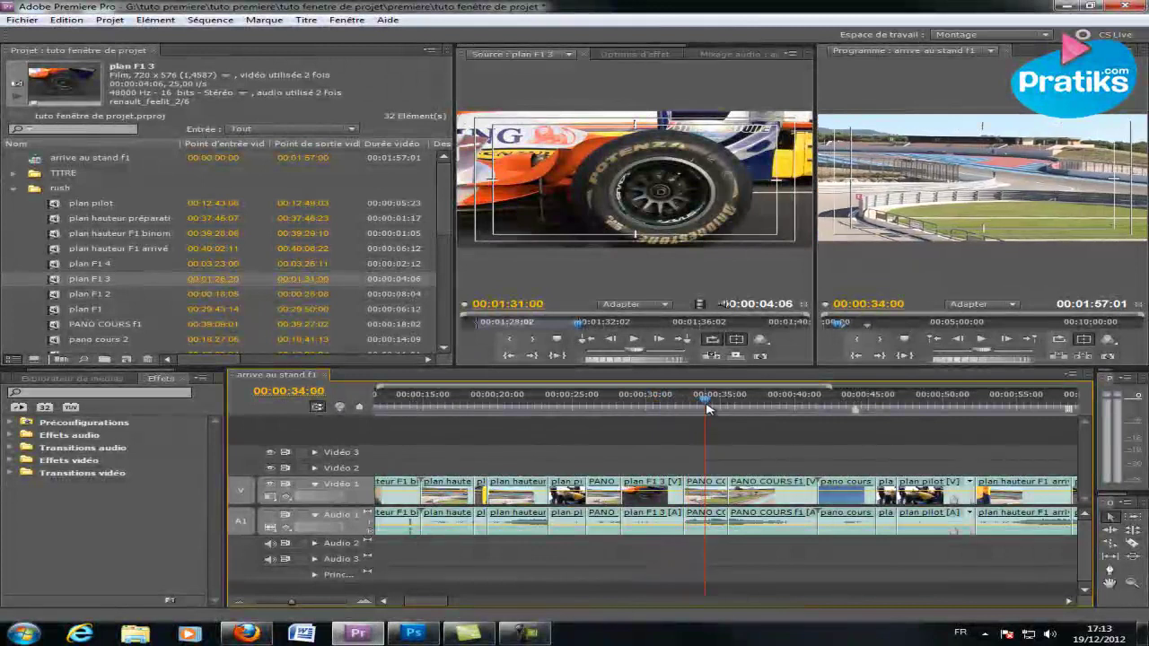
Step: Play back the inserted plan F1 3 shot from 00:00:30:03, stopping at 00:00:31:15
{"action": "left_click_drag", "start_coordinate": [708, 405], "coordinate": [650, 412]}
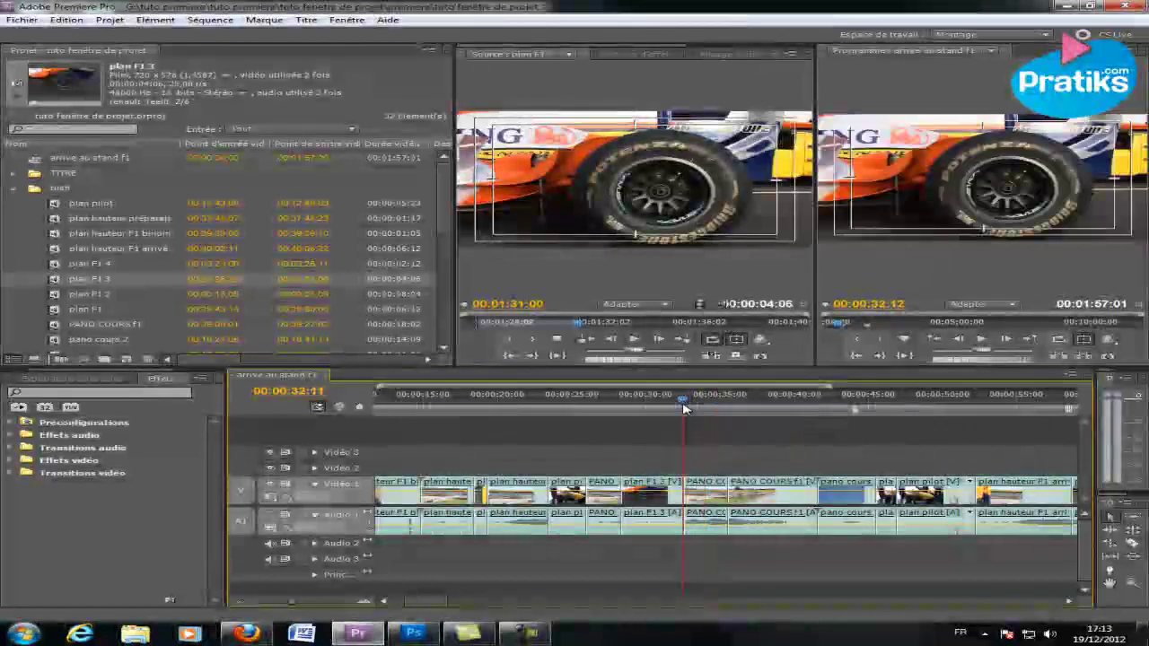
{"action": "key", "text": "space"}
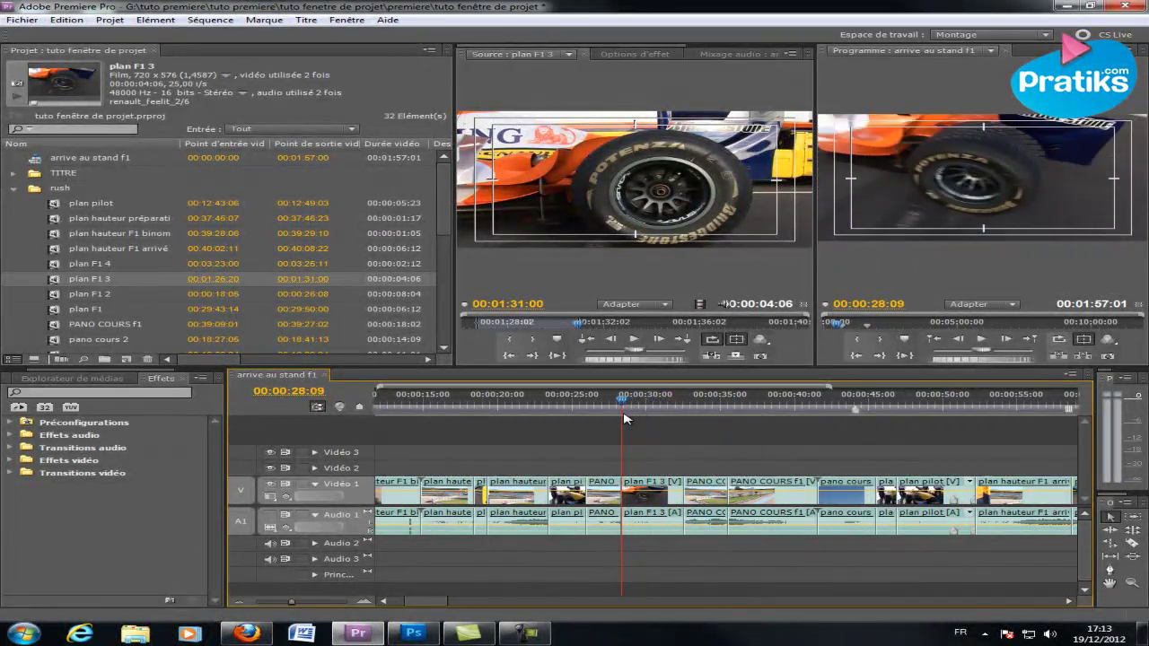
{"action": "key", "text": "space"}
Step: Return focus to the sequence and park the playhead near the cut at about 00:00:52
{"action": "left_click", "coordinate": [625, 236]}
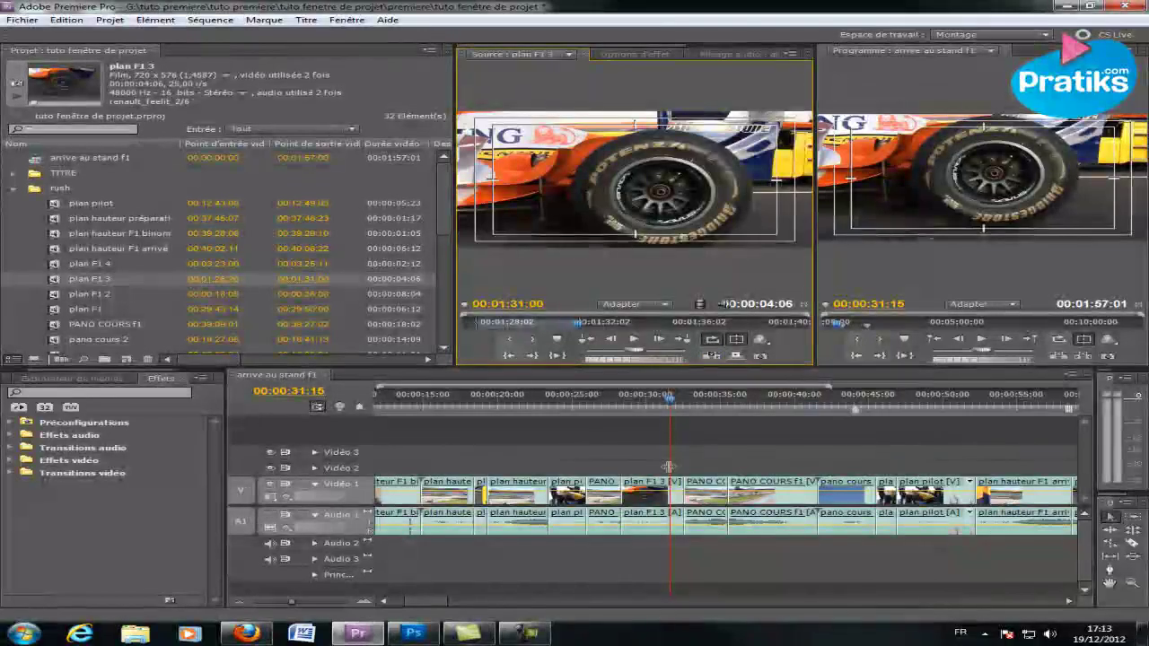
{"action": "left_click", "coordinate": [669, 403]}
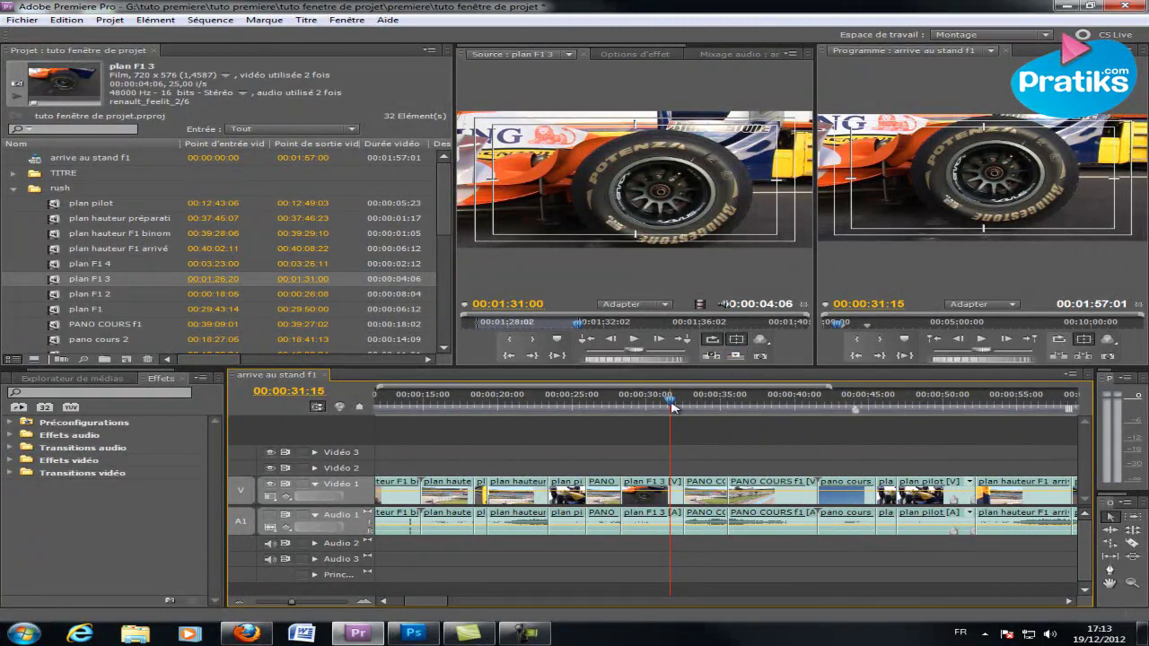
{"action": "mouse_move", "coordinate": [672, 406]}
{"action": "left_mouse_down"}
{"action": "mouse_move", "coordinate": [521, 446]}
{"action": "mouse_move", "coordinate": [1013, 448]}
{"action": "left_mouse_up"}
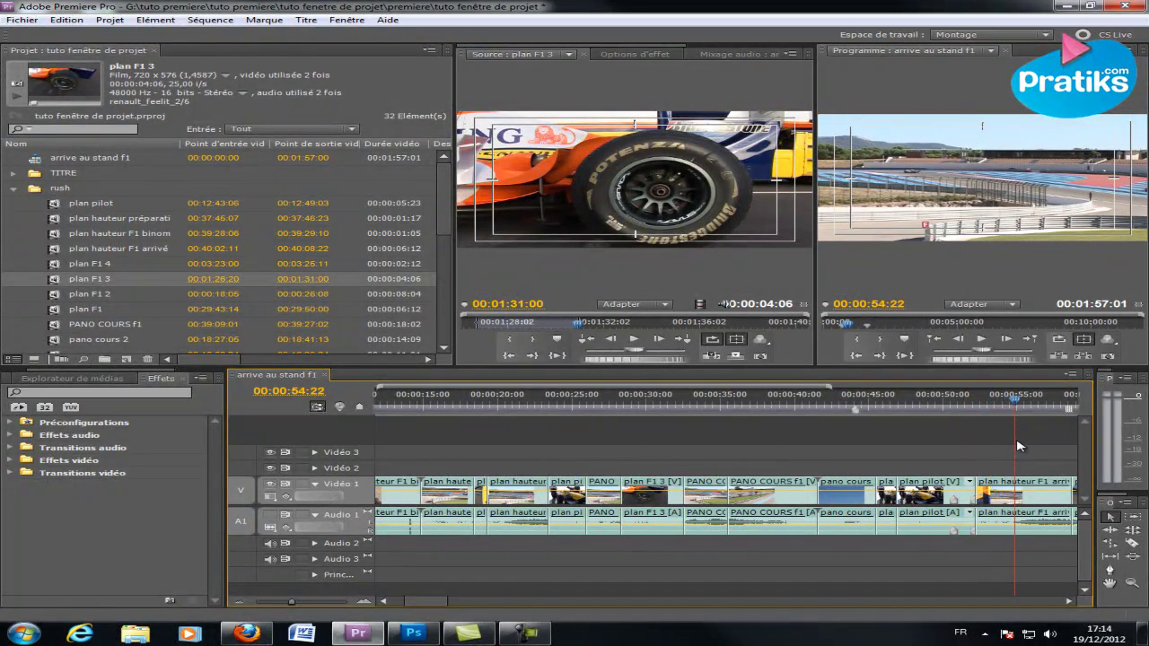
{"action": "left_click_drag", "start_coordinate": [1018, 446], "coordinate": [977, 455]}
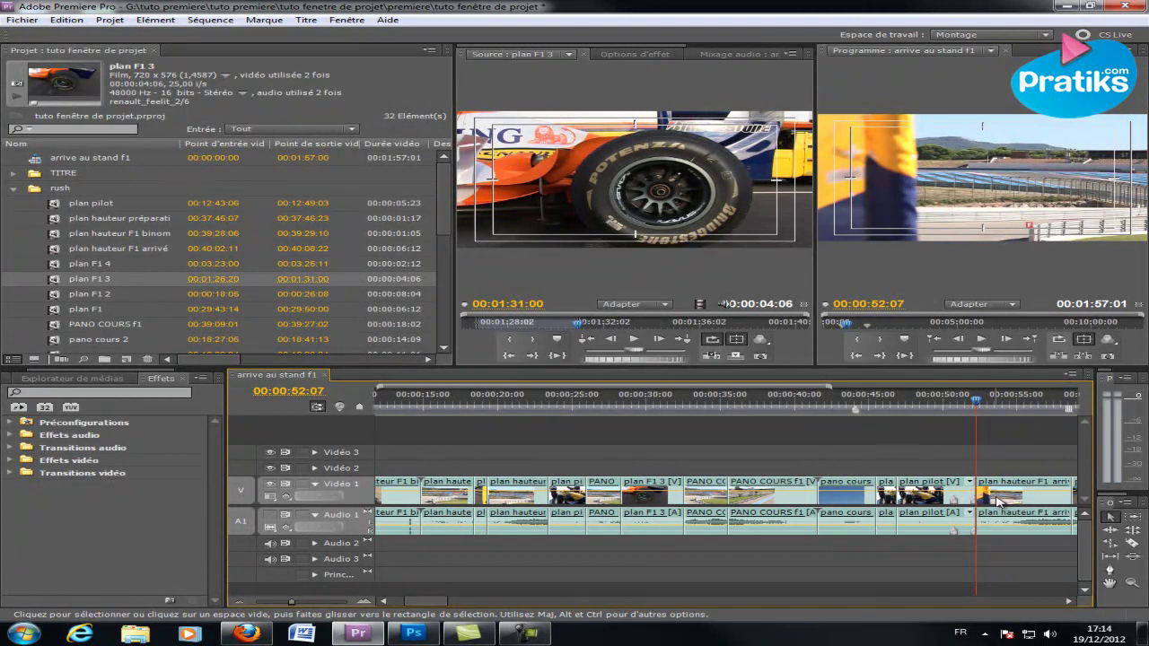
Step: Overwrite plan F1 3 into the sequence at 00:00:52:06, then scrub back to check it
{"action": "left_click", "coordinate": [978, 406]}
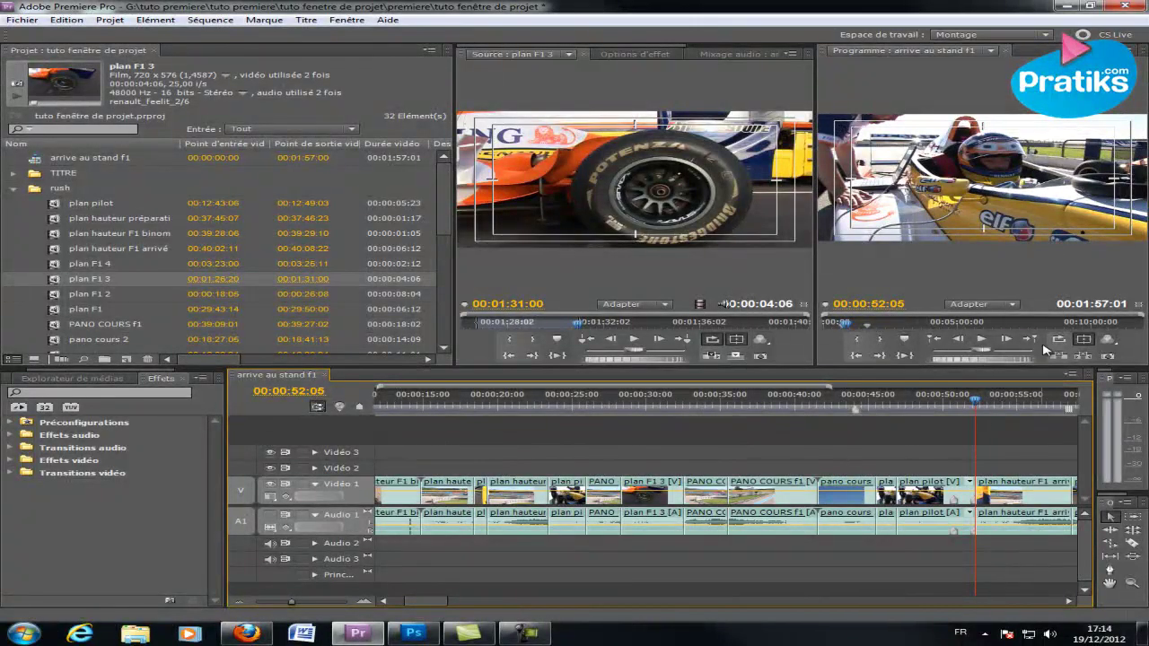
{"action": "key", "text": "Right"}
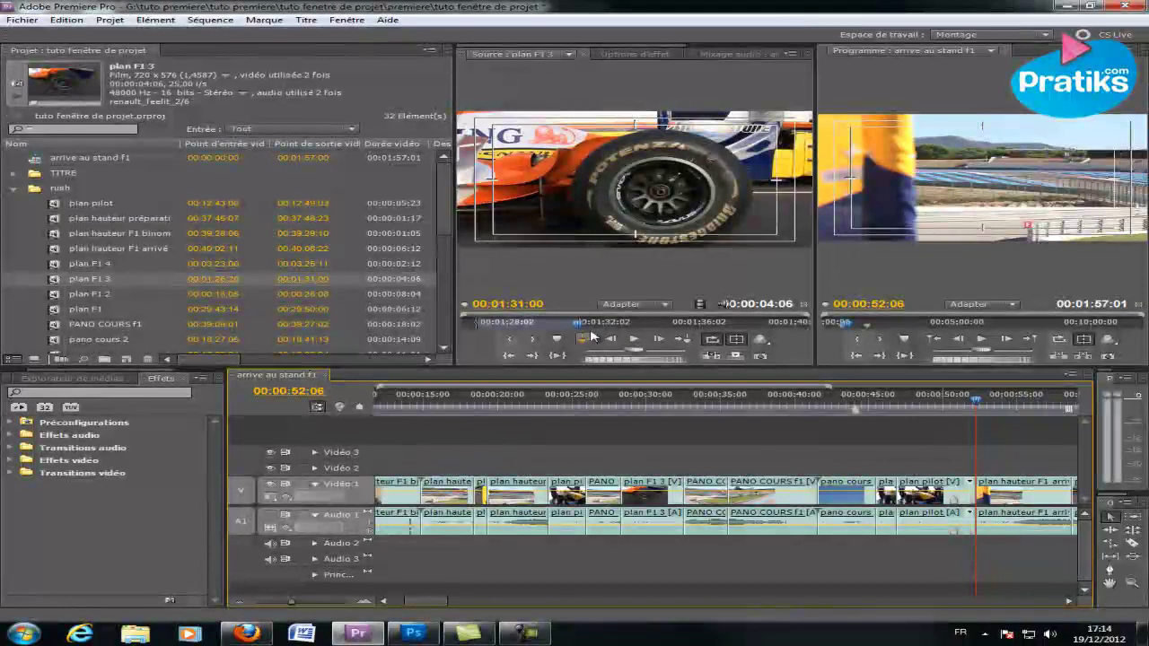
{"action": "left_click", "coordinate": [736, 358]}
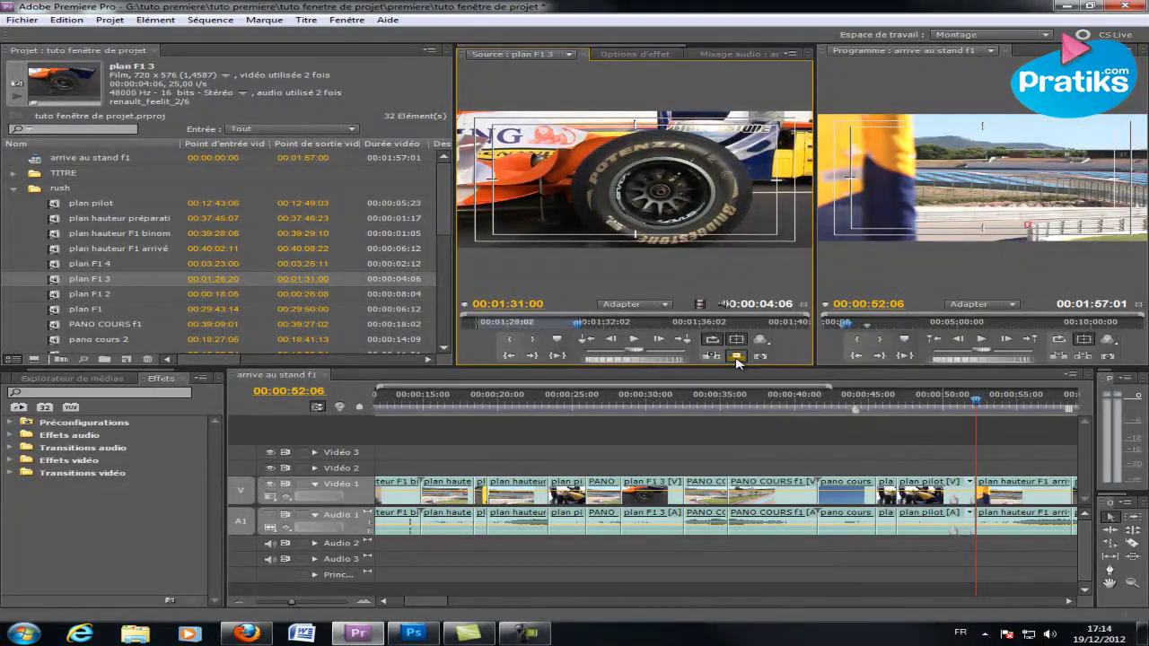
{"action": "left_click", "coordinate": [736, 358]}
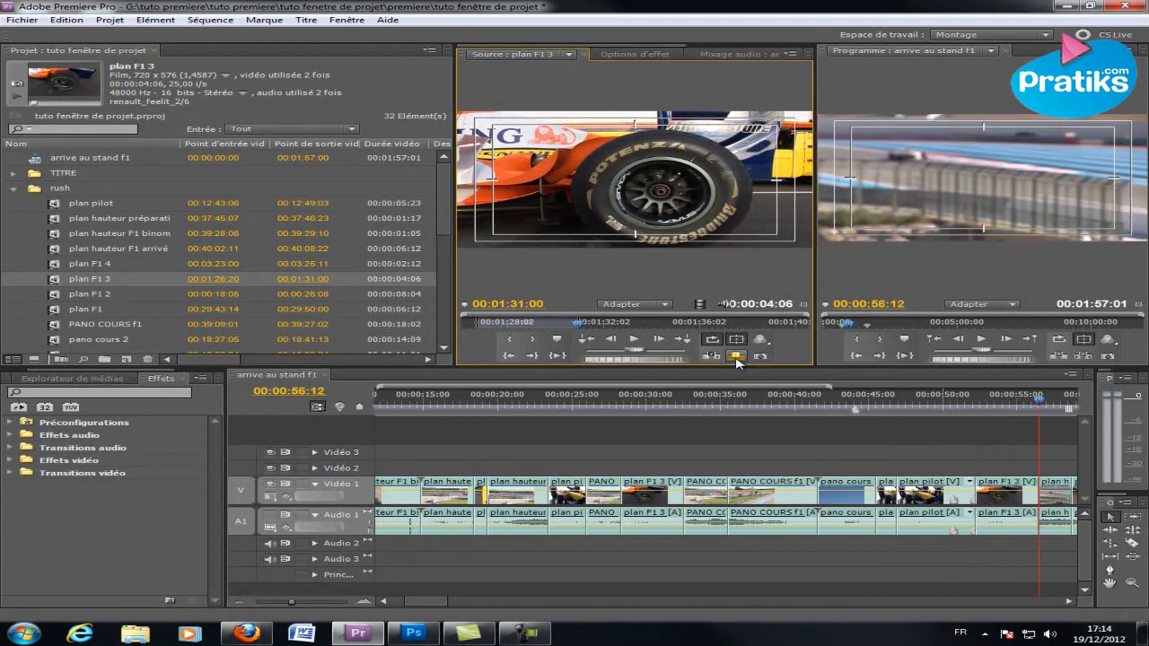
{"action": "mouse_move", "coordinate": [1077, 409]}
{"action": "left_mouse_down"}
{"action": "mouse_move", "coordinate": [978, 408]}
{"action": "mouse_move", "coordinate": [1042, 397]}
{"action": "left_mouse_up"}
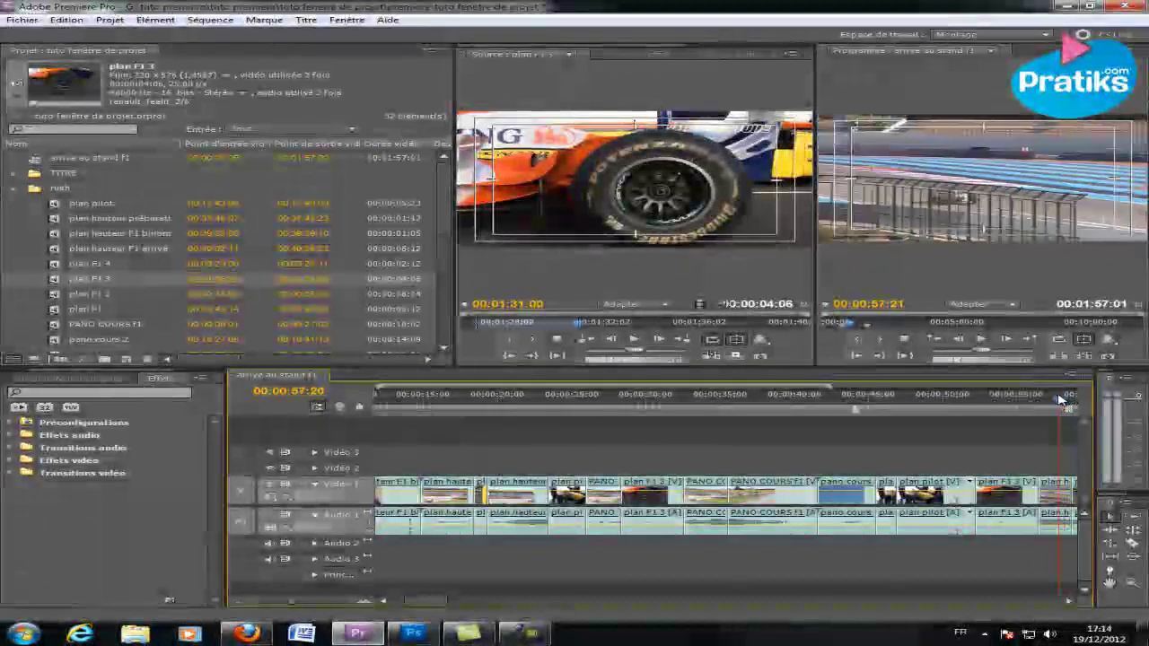
Step: Move the playhead to 00:01:25:01 and start exporting that plan pilot frame as a still
{"action": "left_click_drag", "start_coordinate": [1052, 402], "coordinate": [1065, 403]}
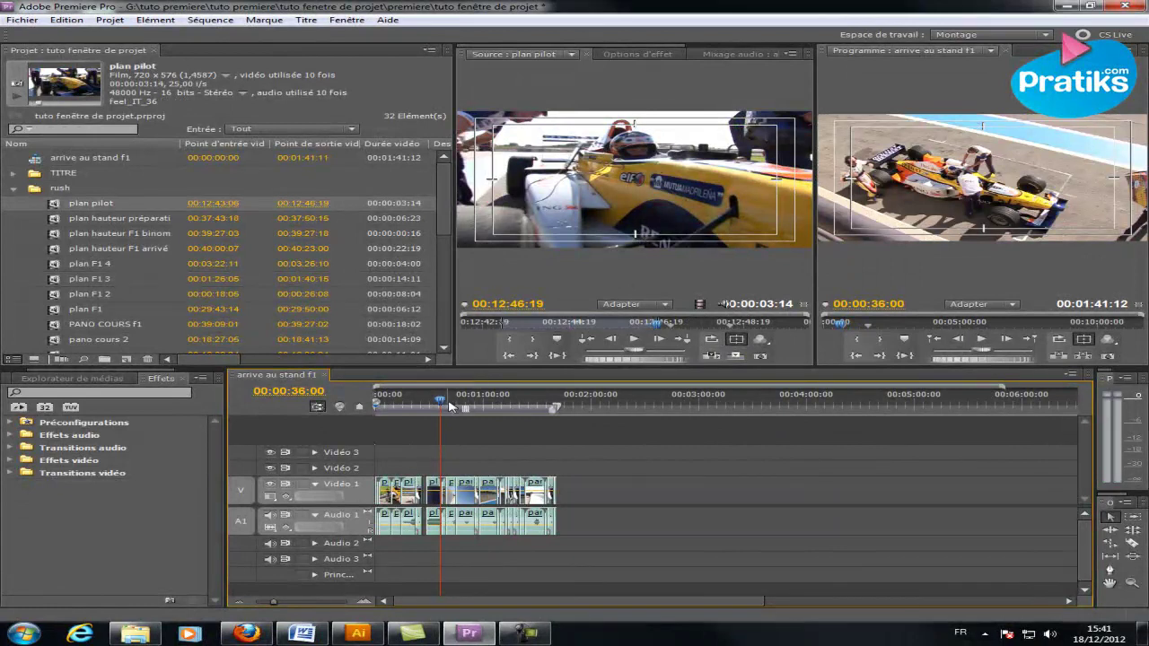
{"action": "left_click", "coordinate": [527, 397]}
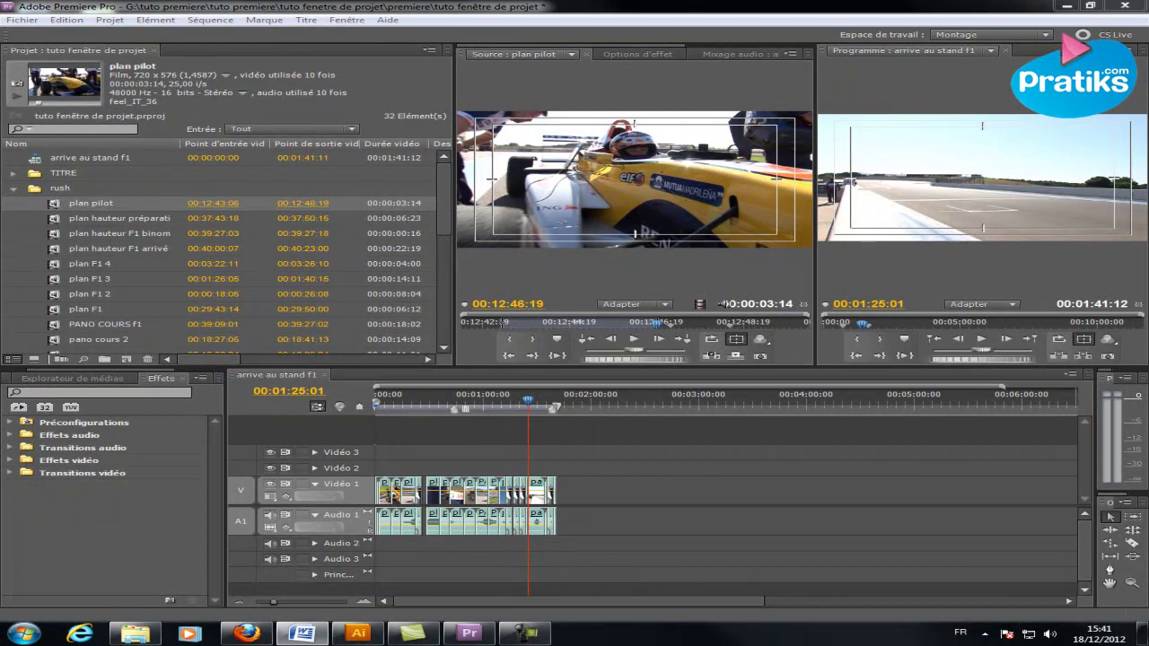
{"action": "left_click", "coordinate": [760, 355]}
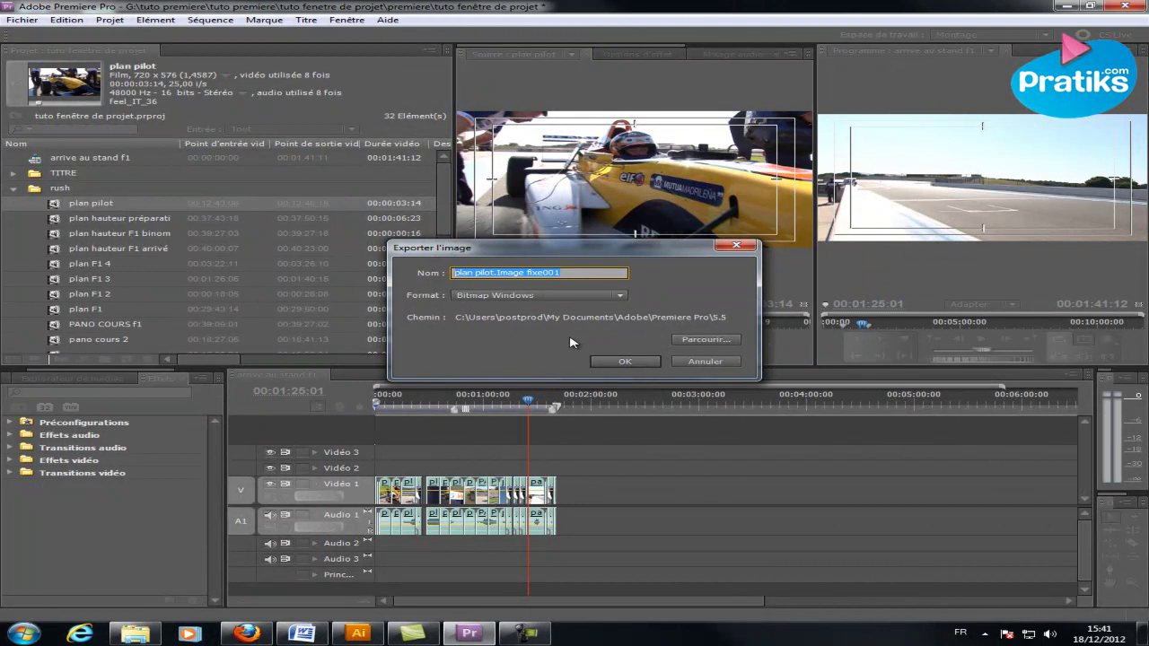
Step: Keep Bitmap Windows as the still format, leave the save folder unchanged, and close the dialog
{"action": "left_click", "coordinate": [617, 296]}
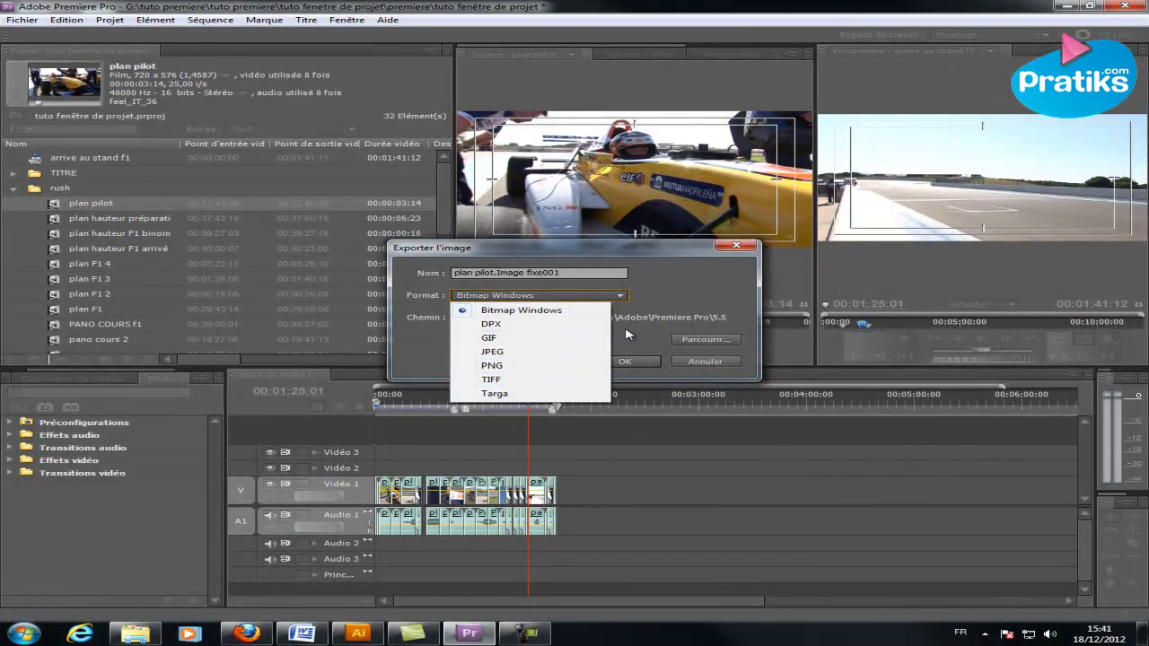
{"action": "left_click", "coordinate": [680, 312]}
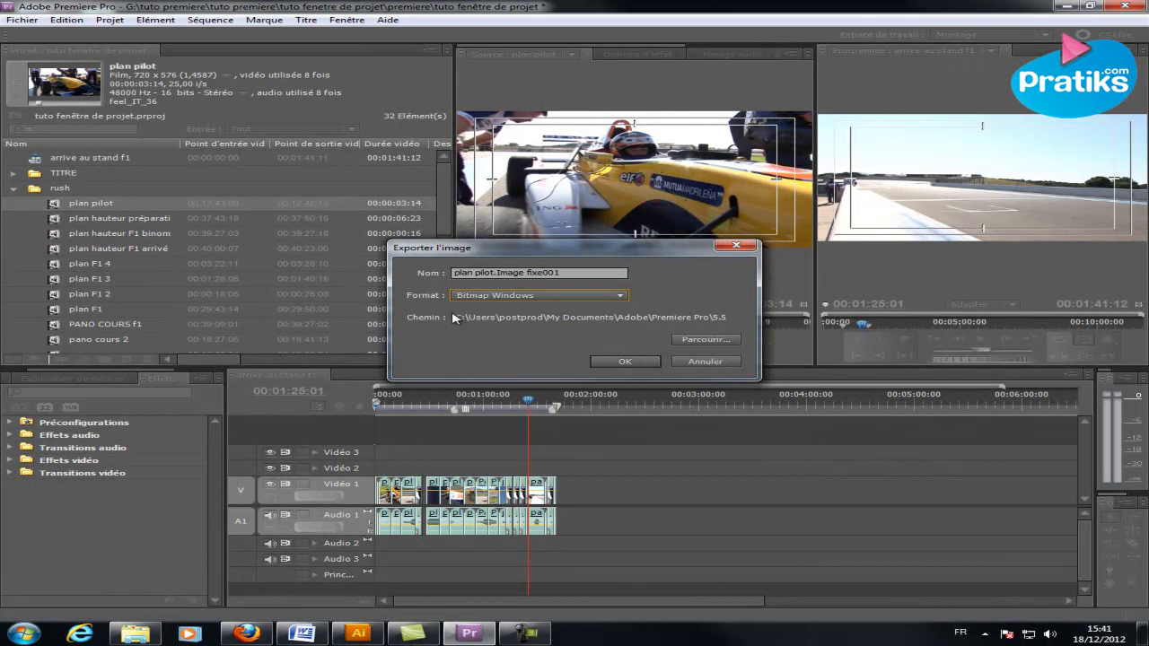
{"action": "left_click", "coordinate": [705, 340]}
{"action": "scroll", "coordinate": [539, 392], "scroll_direction": "down", "scroll_amount": 3}
{"action": "scroll", "coordinate": [537, 453], "scroll_direction": "up", "scroll_amount": 4}
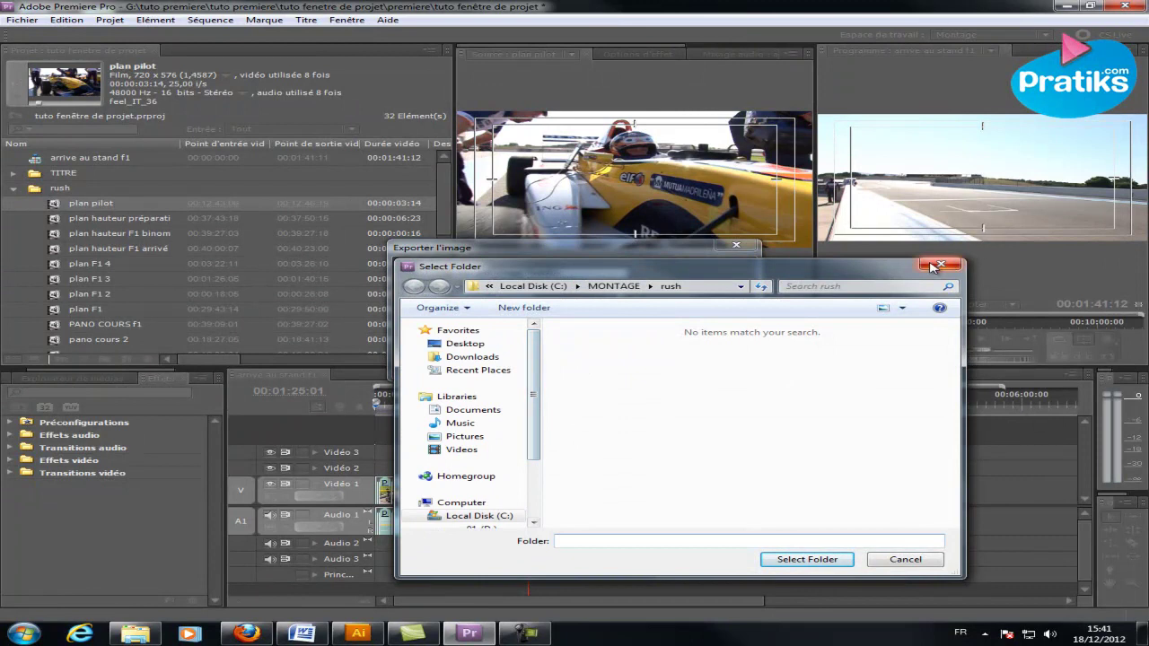
{"action": "left_click", "coordinate": [934, 266]}
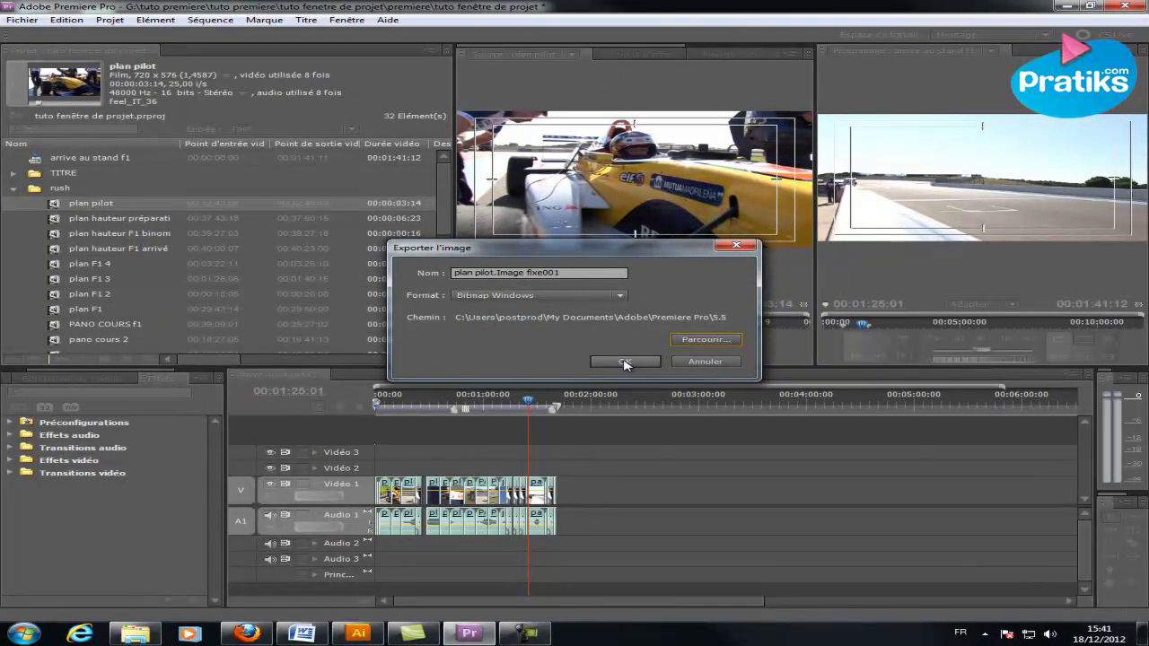
{"action": "left_click", "coordinate": [705, 364]}
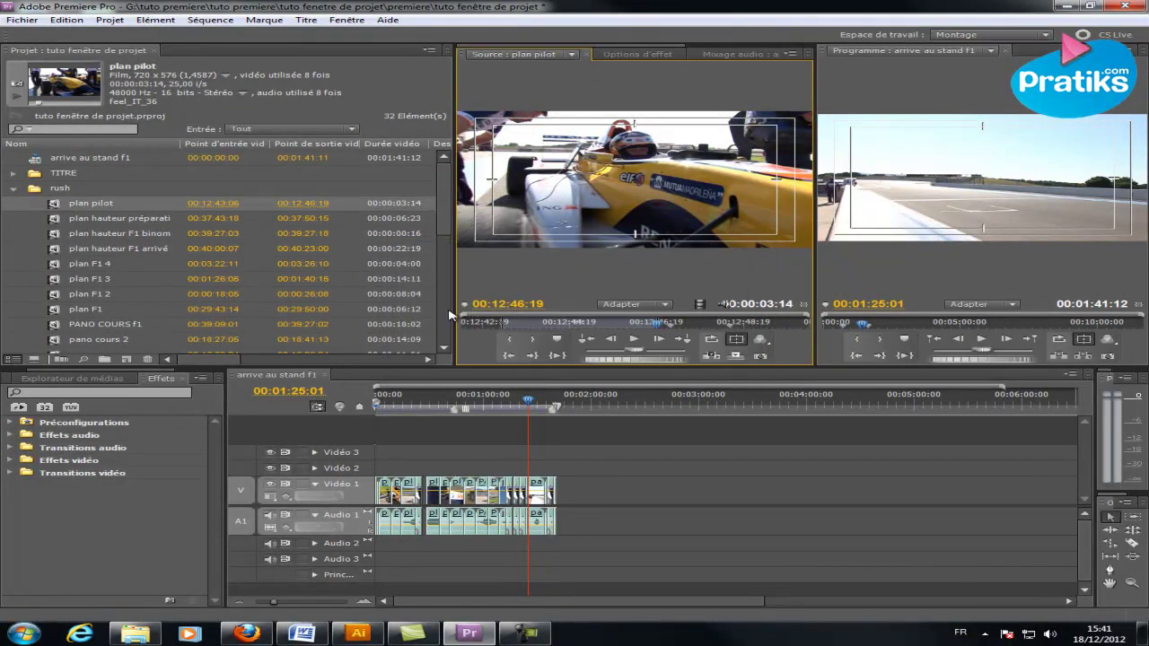